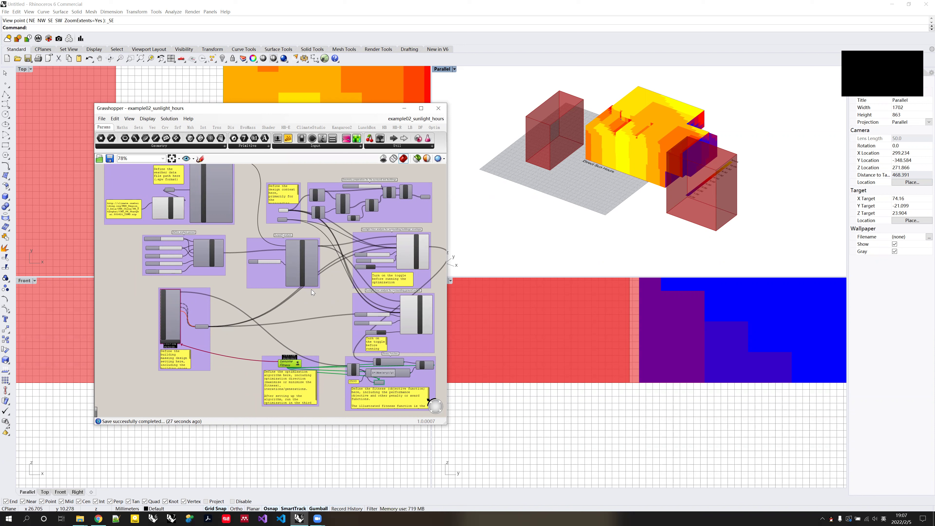
Pan the sunlight-hours definition and enlarge the Grasshopper window so the lower part fits in view
right_drag(321, 298, 310, 313)
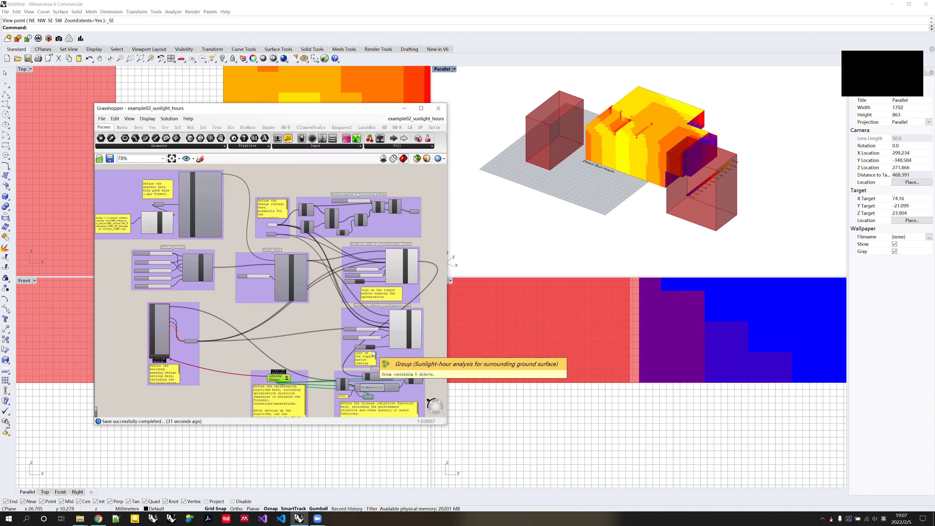
drag(442, 422, 467, 456)
right_drag(314, 345, 332, 334)
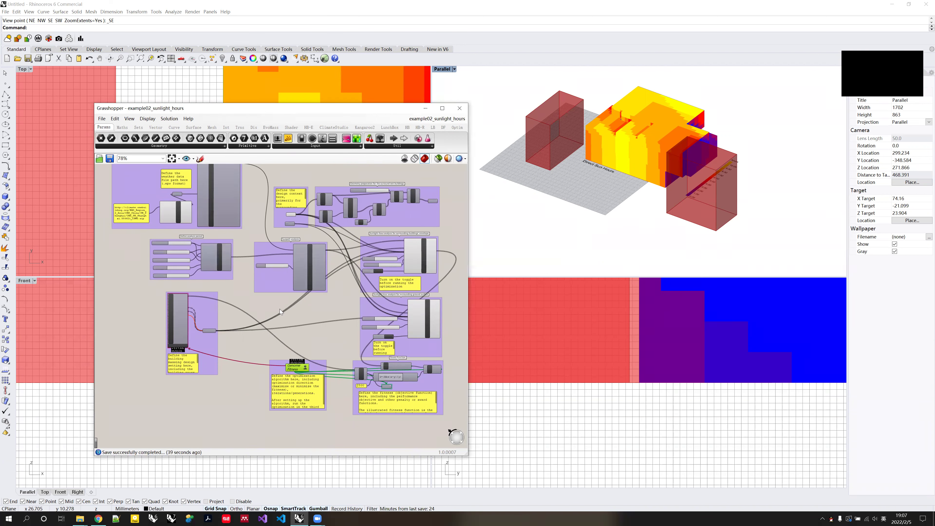
right_drag(254, 289, 240, 255)
Dismiss the canvas menu and zoom in on the Genome/Fitness optimizer and fitness function group
right_click(272, 294)
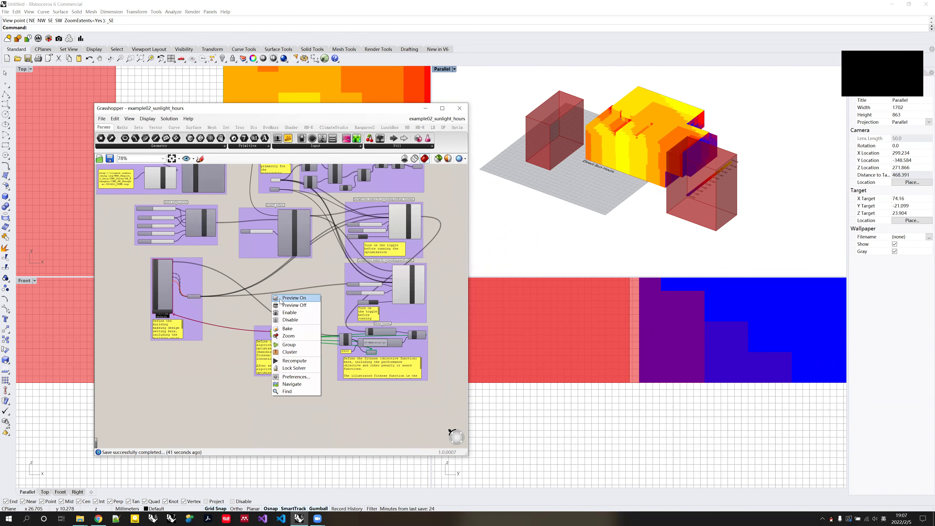
click(229, 347)
scroll(231, 344, down, 1)
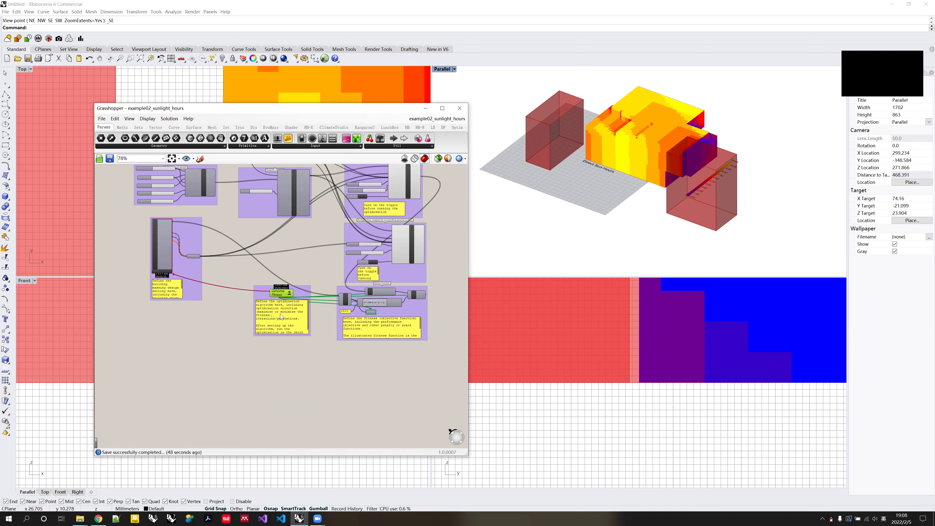
scroll(283, 309, up, 3)
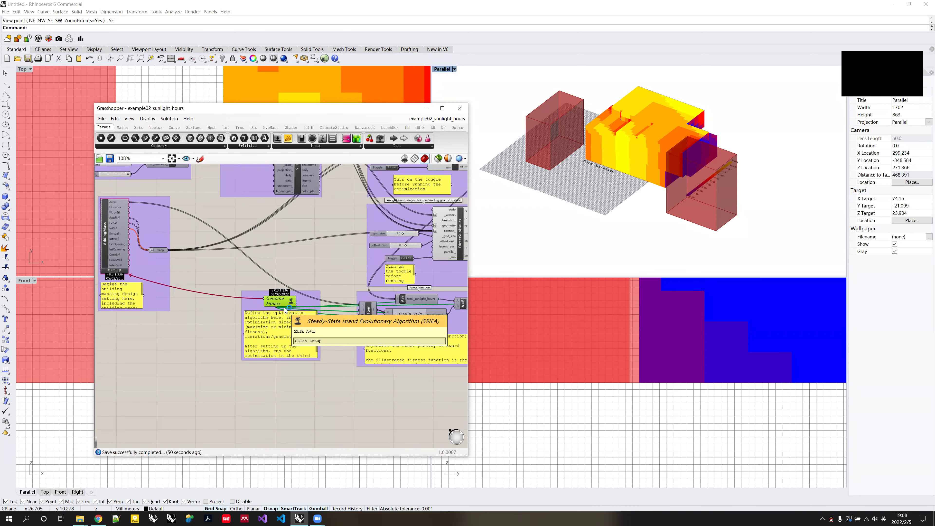
scroll(284, 309, up, 3)
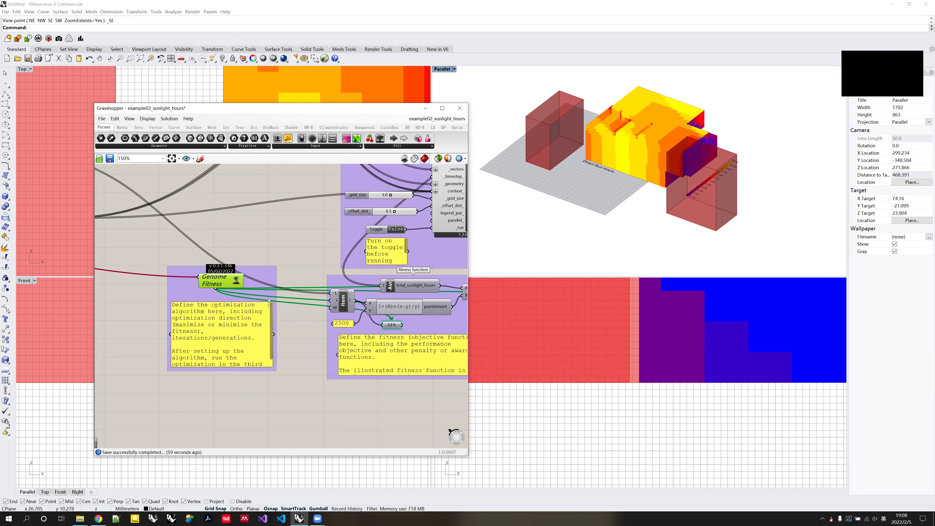
scroll(190, 279, down, 2)
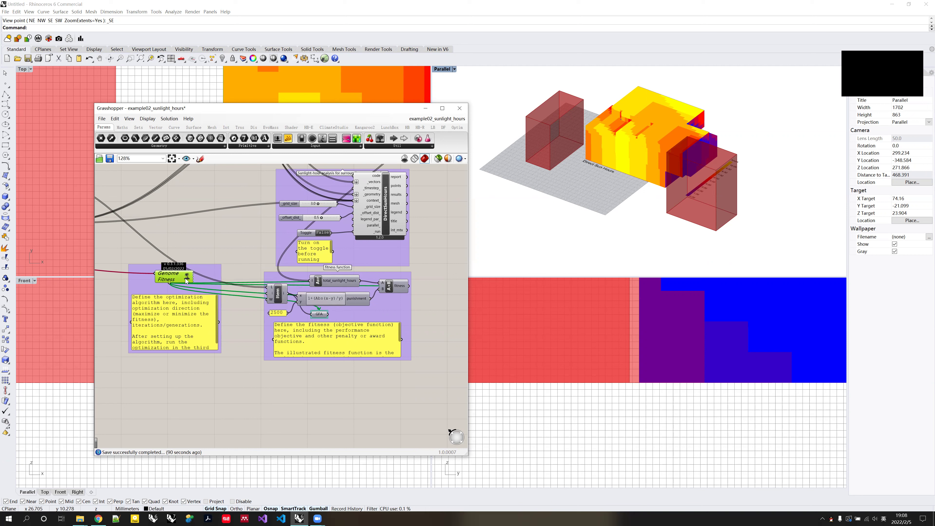
Reposition the Genome/Fitness component, total_sunlight_hours component and fitness function group
drag(184, 281, 191, 252)
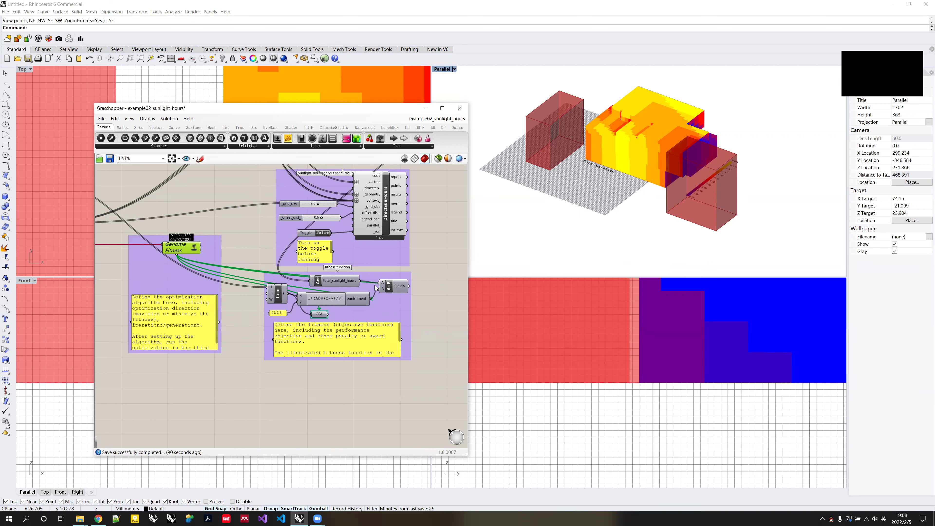
drag(344, 282, 347, 279)
drag(389, 306, 389, 325)
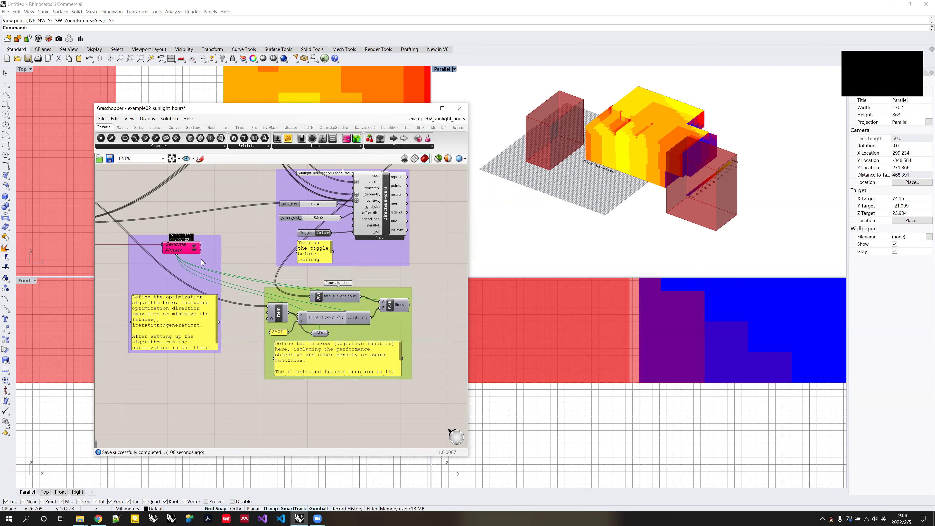
Wire the optimizer's Fitness input to the fitness result and dismiss the breakpoint error
drag(173, 254, 360, 297)
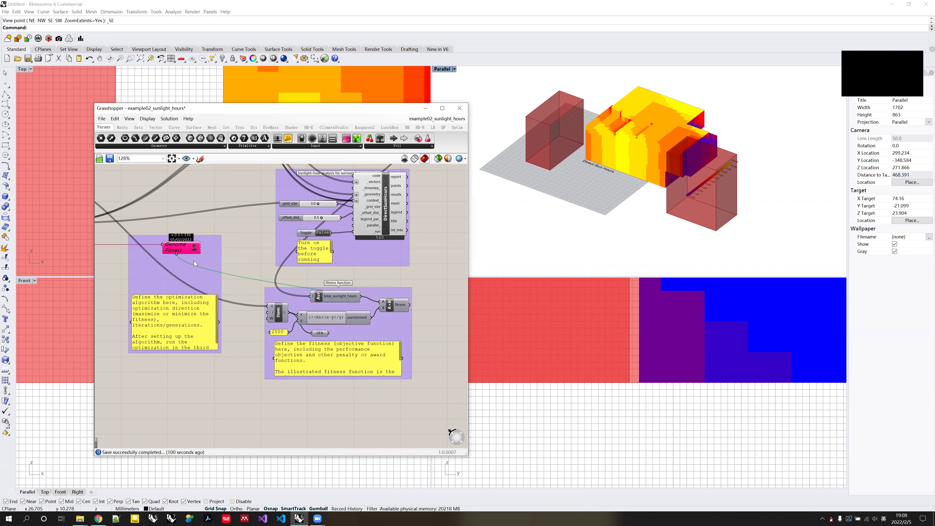
drag(176, 254, 357, 266)
click(588, 316)
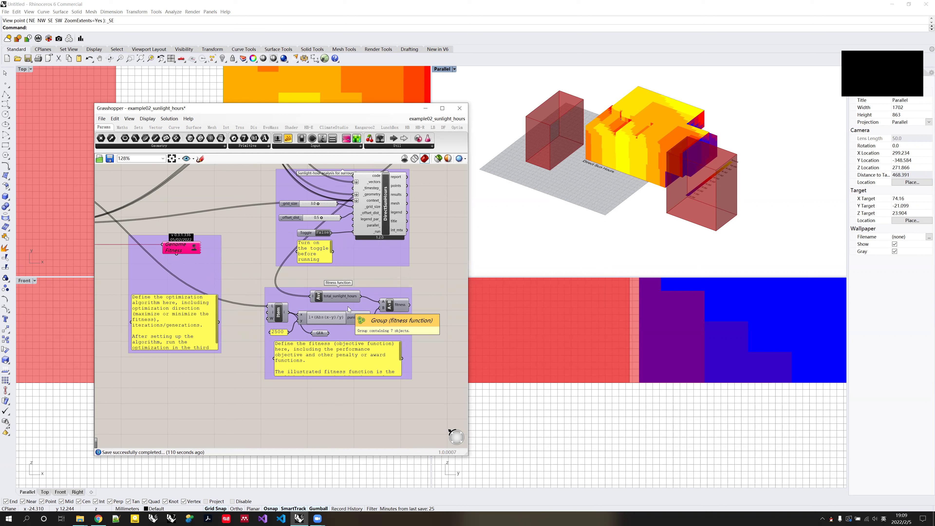
mouse_move(347, 298)
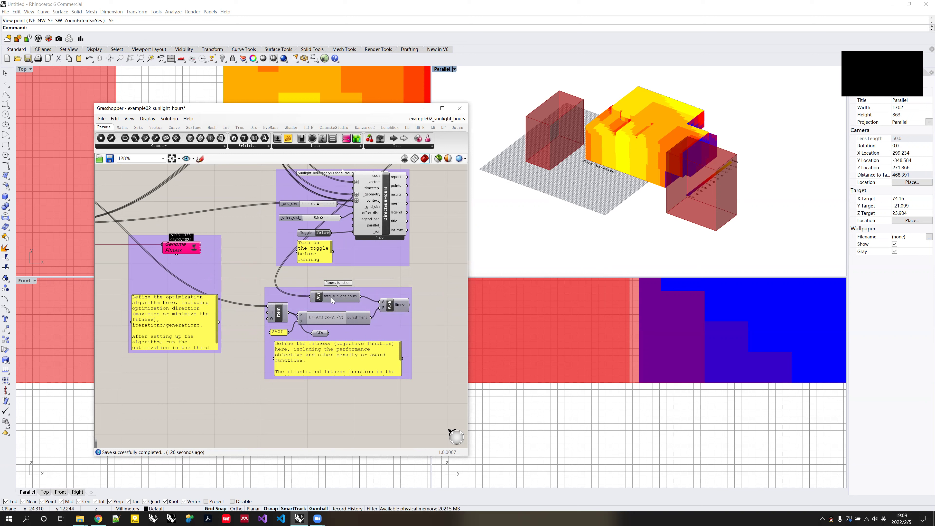
right_click(400, 306)
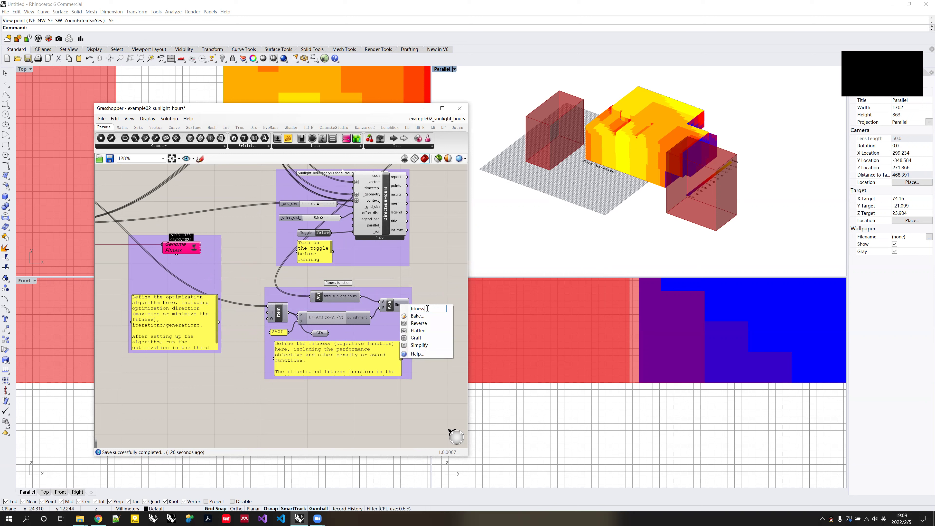
click(432, 293)
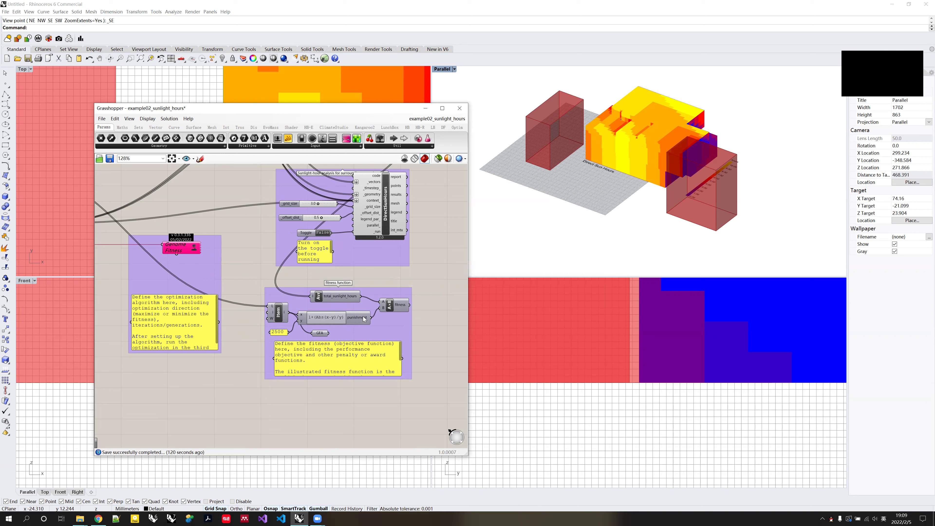
mouse_move(359, 317)
right_click(342, 296)
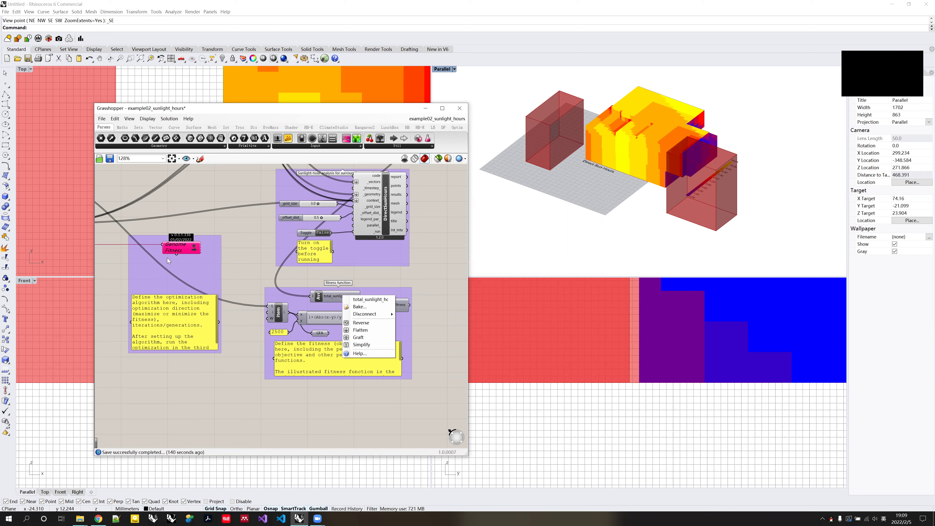
click(276, 314)
Add a Number component named GFA, fed by List Item, below the punishment formula
scroll(280, 312, up, 3)
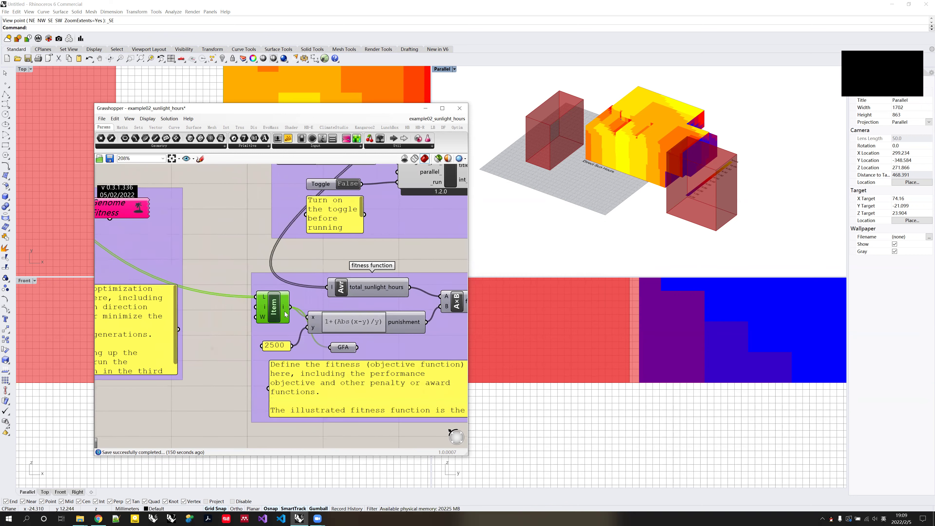
right_click(285, 310)
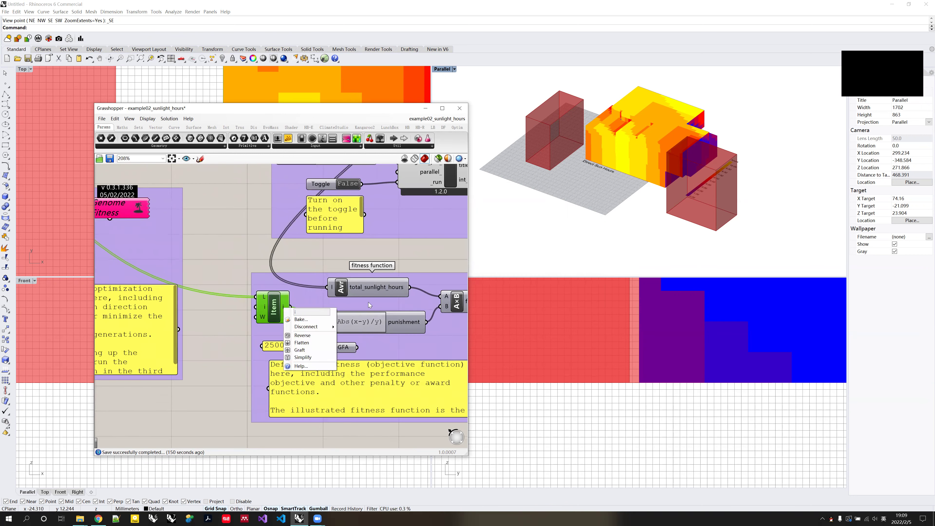
right_drag(368, 301, 352, 278)
click(321, 324)
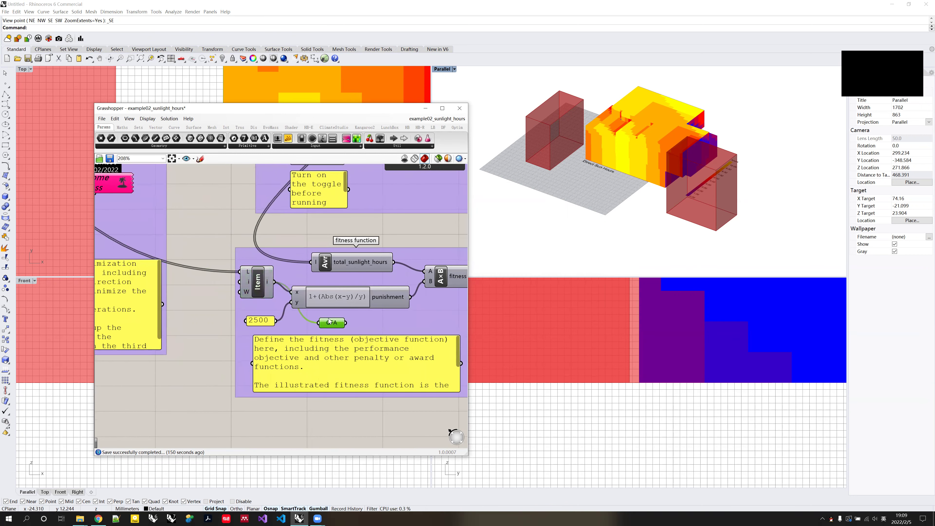
double_click(321, 408)
text(num)
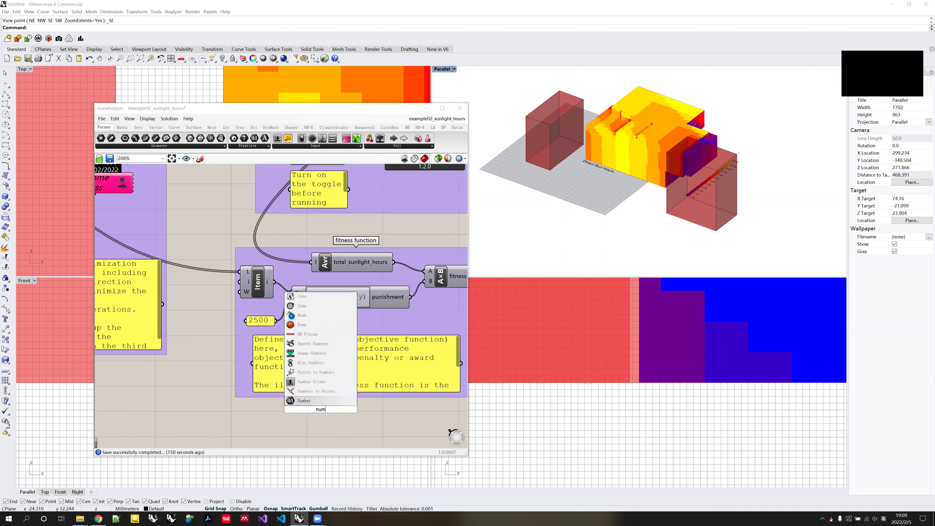
key(Return)
drag(318, 408, 319, 325)
drag(273, 282, 306, 326)
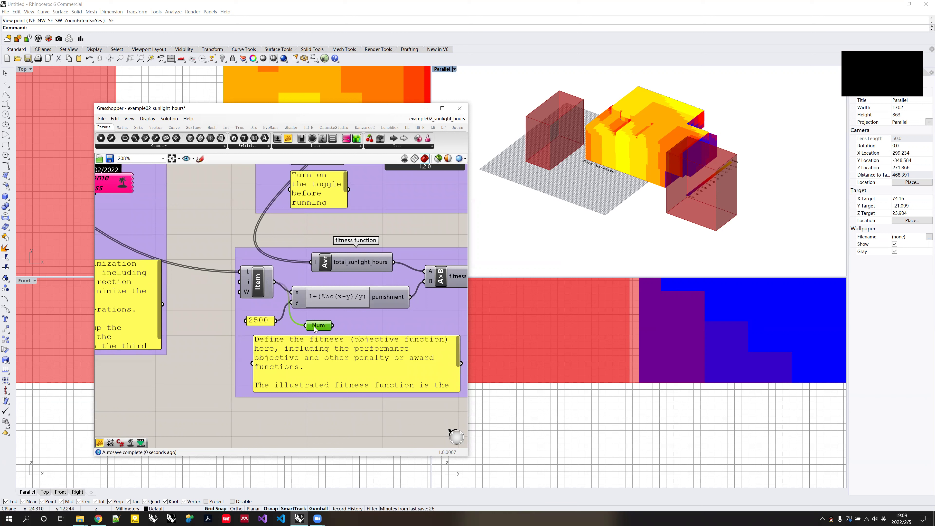
right_click(315, 327)
text(GFA)
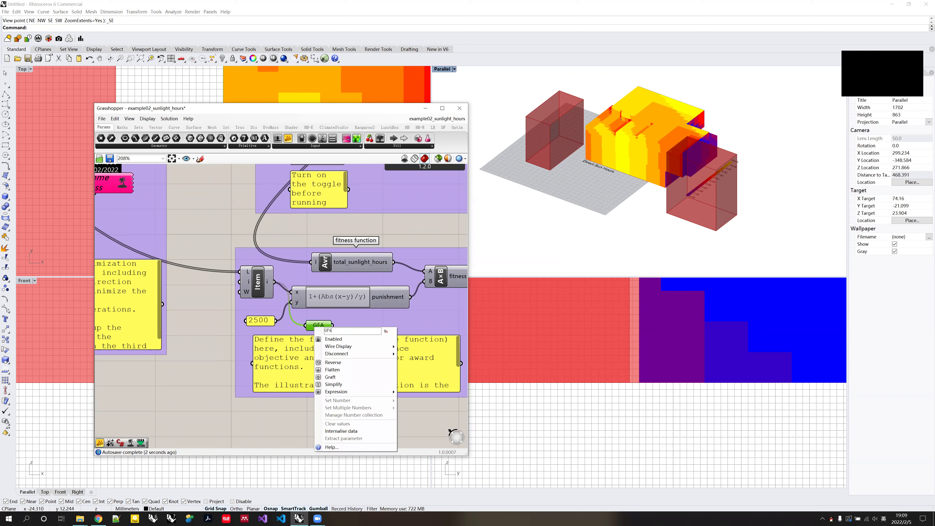
click(342, 322)
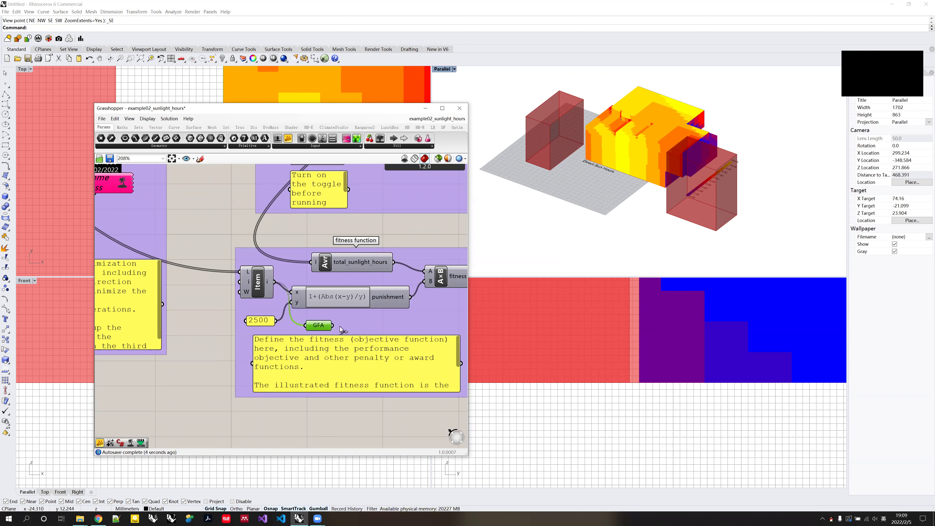
Adjust the fitness function group's options and wire the optimizer's fitness input toward it
click(365, 323)
right_click(364, 323)
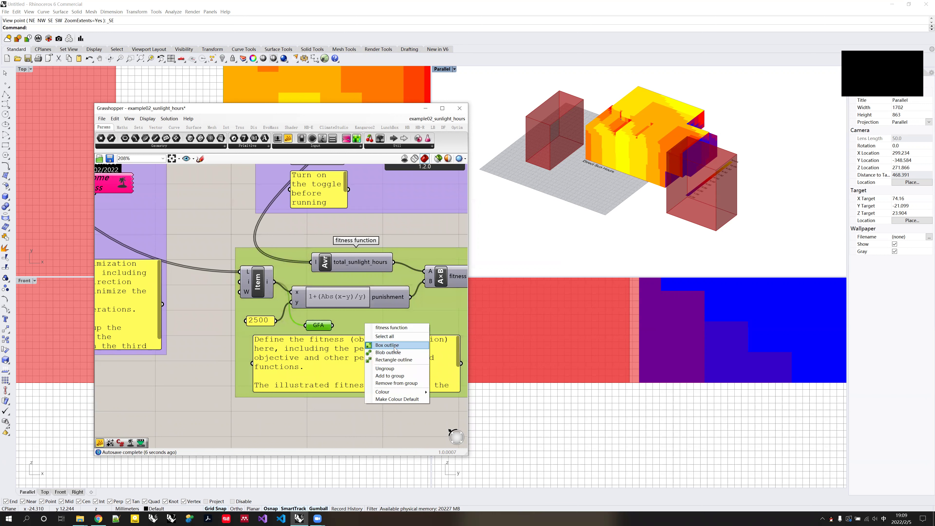
click(359, 360)
scroll(359, 360, down, 2)
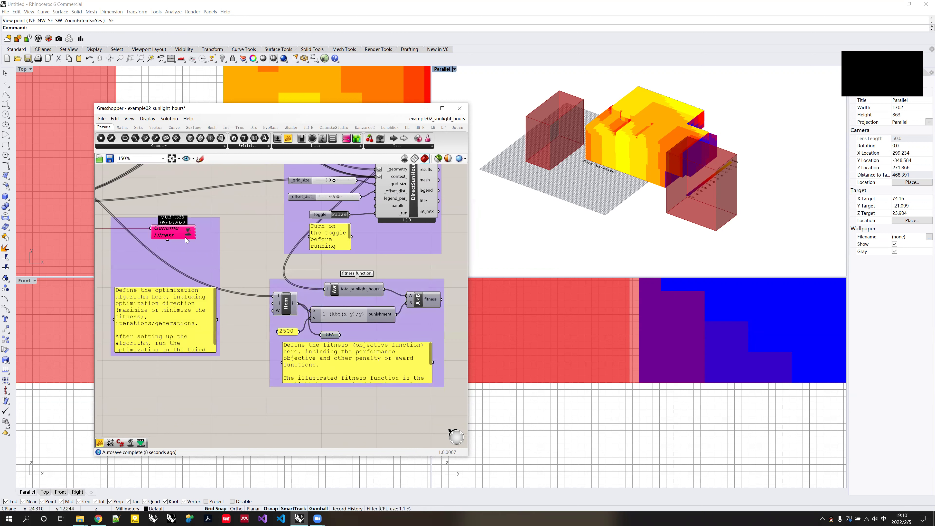
drag(166, 239, 339, 336)
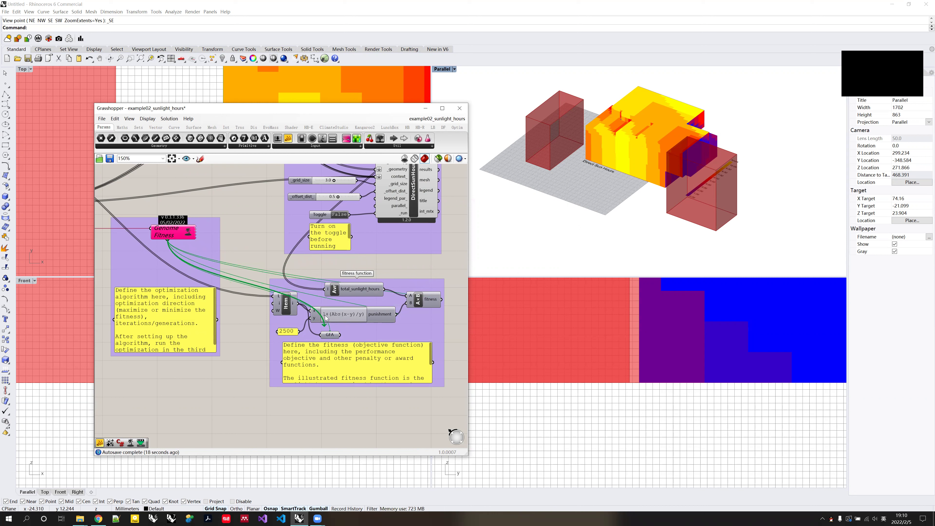
Open the Genome/Fitness SSIEA window over the canvas and select the total_sunlight_hours component
double_click(188, 234)
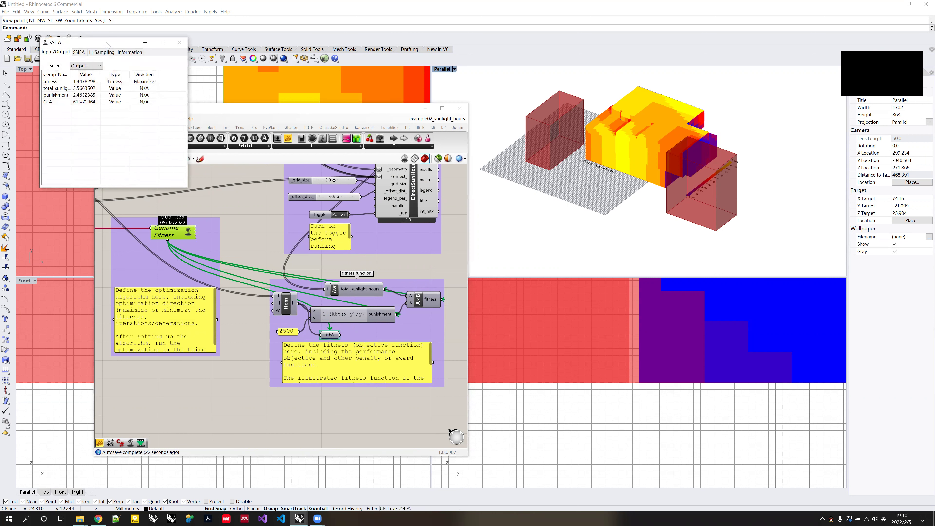
drag(108, 45, 164, 148)
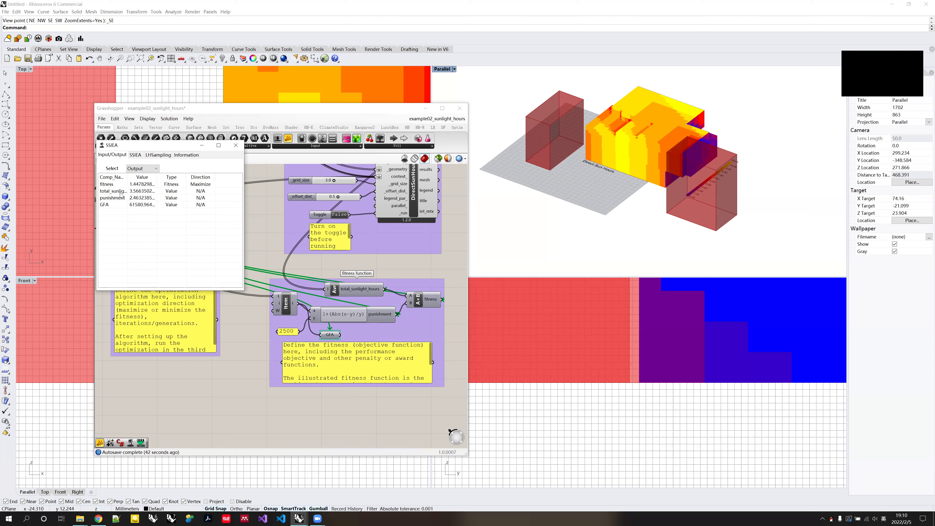
click(363, 291)
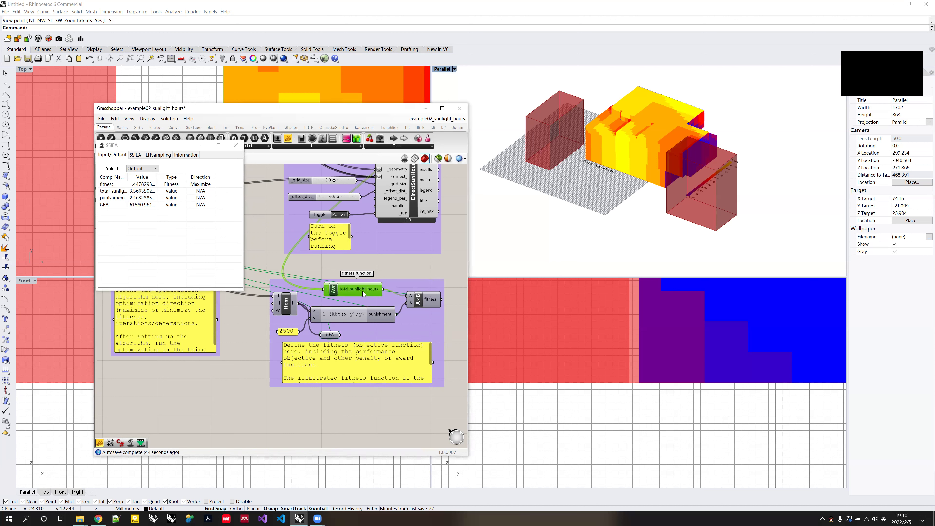
drag(359, 291, 359, 292)
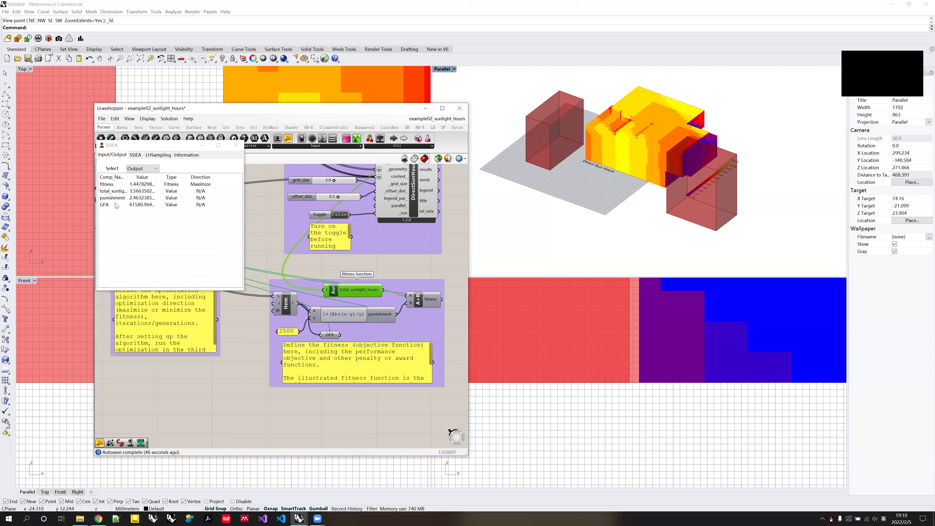
Try total_sunlight_hours as a minimized fitness objective, then revert it to a plain value
click(180, 194)
click(178, 199)
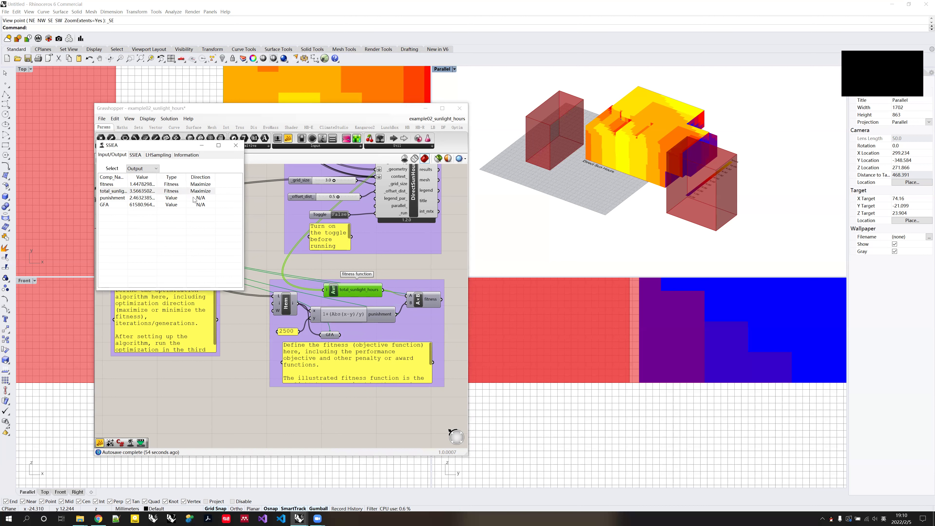
click(212, 192)
click(212, 192)
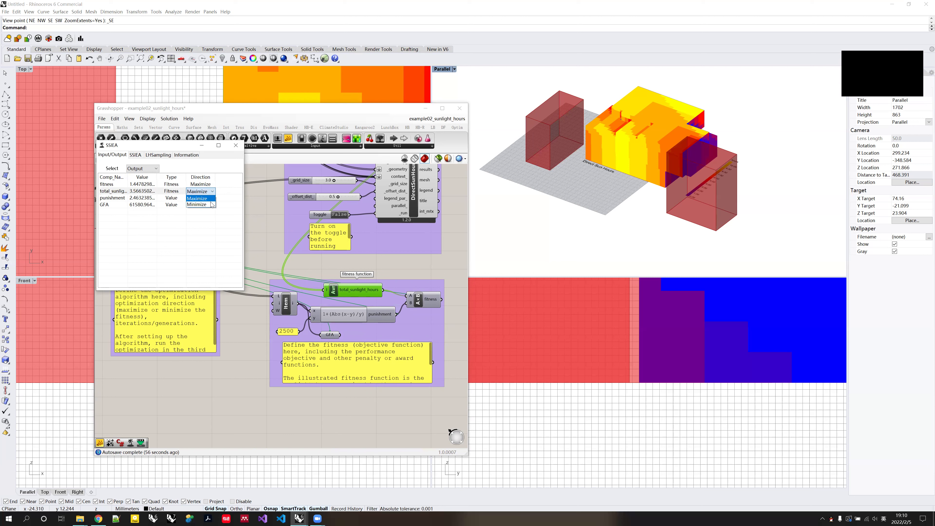
click(212, 204)
click(179, 192)
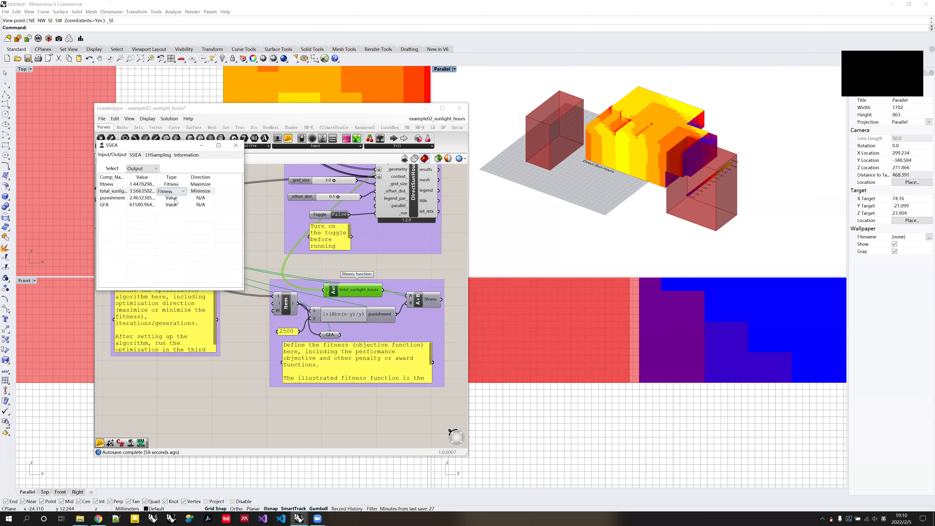
click(179, 192)
click(186, 204)
Make total_sunlight_hours and punishment maximized fitness objectives and start the SSIEA run
click(181, 191)
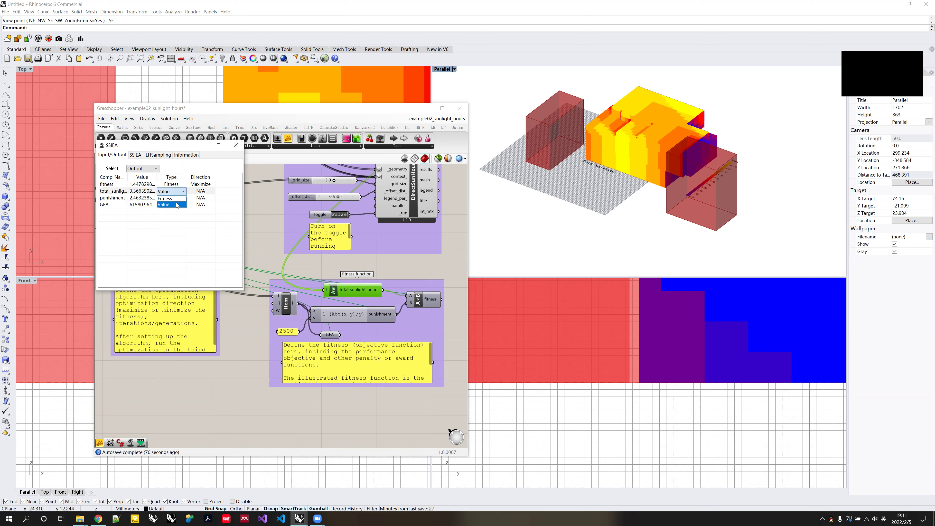
click(187, 202)
click(185, 200)
click(177, 200)
click(173, 210)
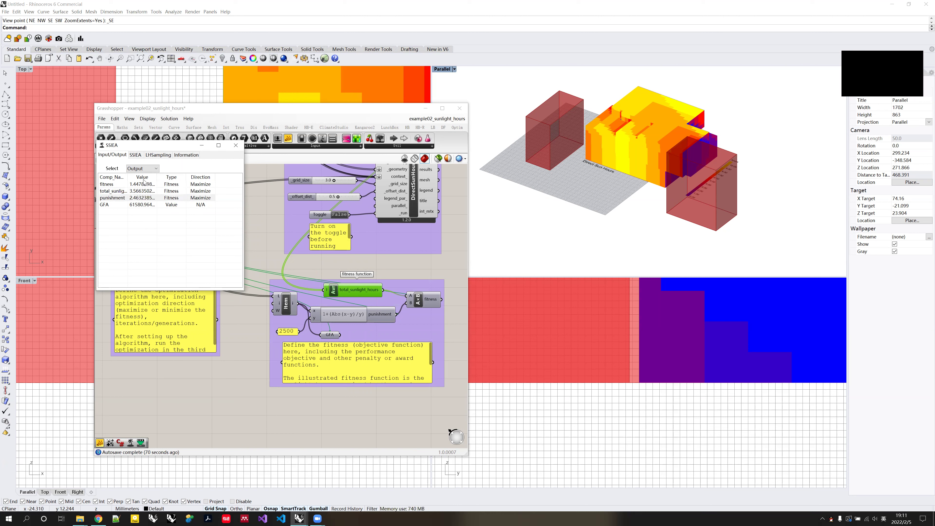
click(137, 155)
click(199, 265)
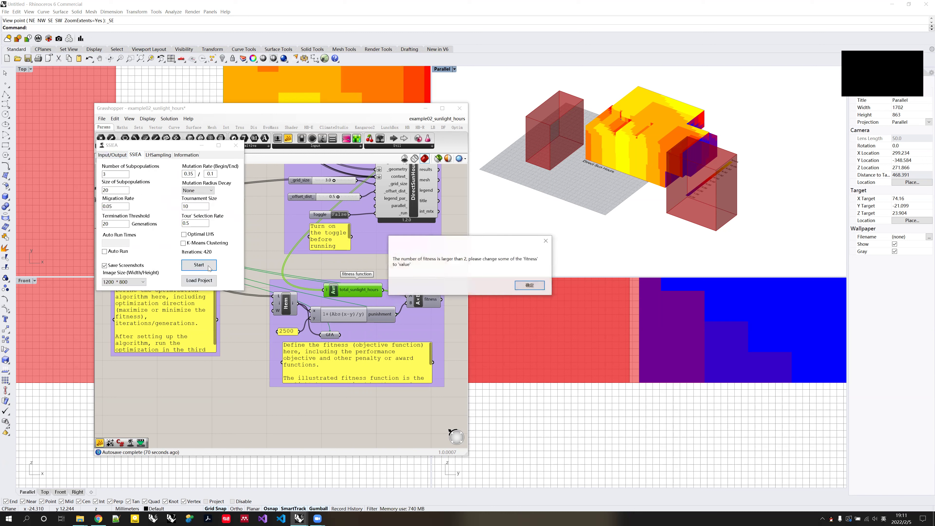
Dismiss the warning and set total_sunlight_hours back to Value in the Input/Output table
click(529, 286)
click(112, 155)
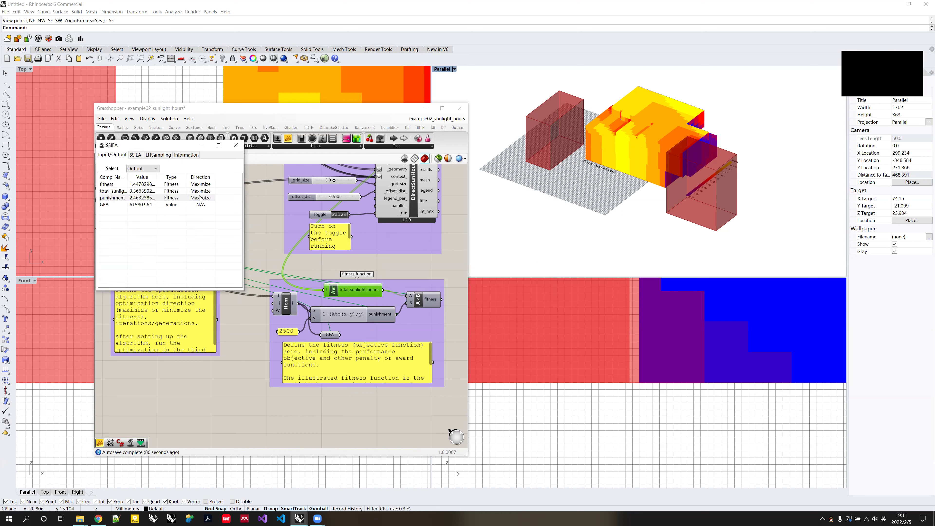
click(180, 191)
click(180, 192)
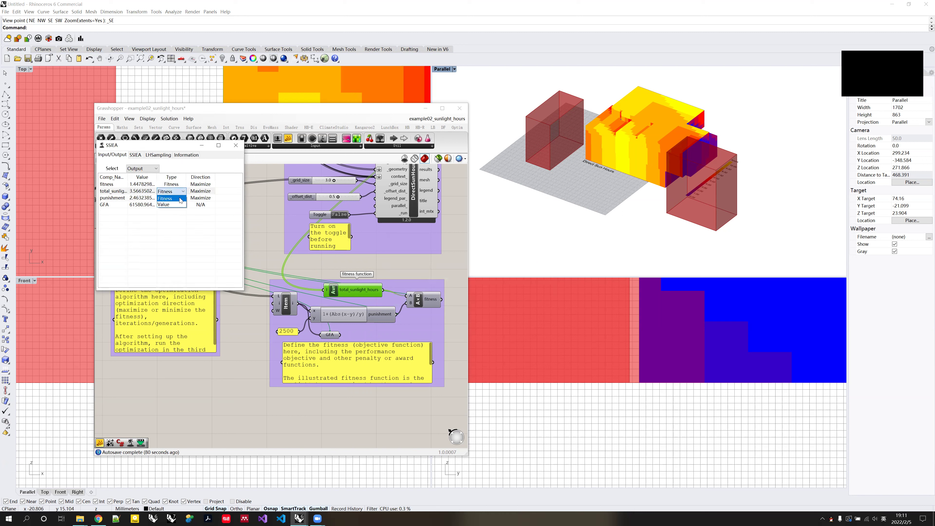
click(175, 205)
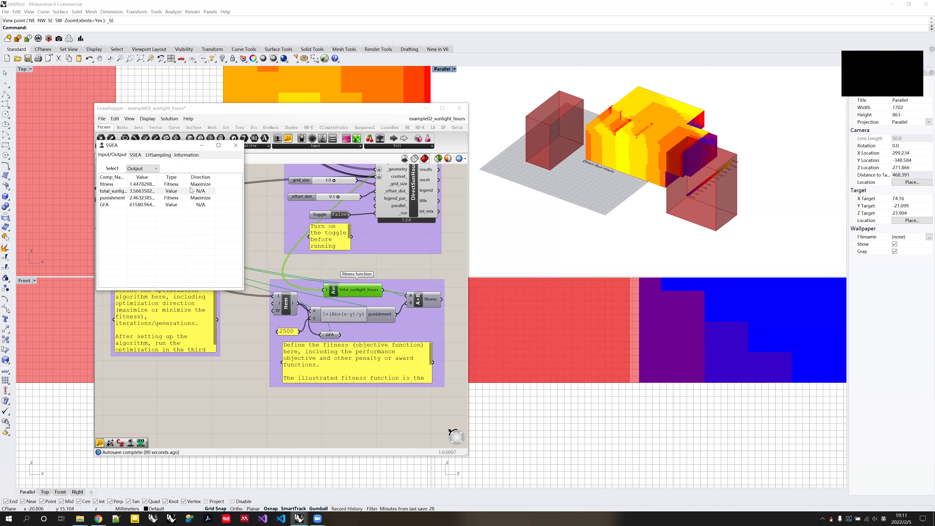
Switch to the SSIEA settings page and choose Load Project to browse saved XML backups
click(135, 155)
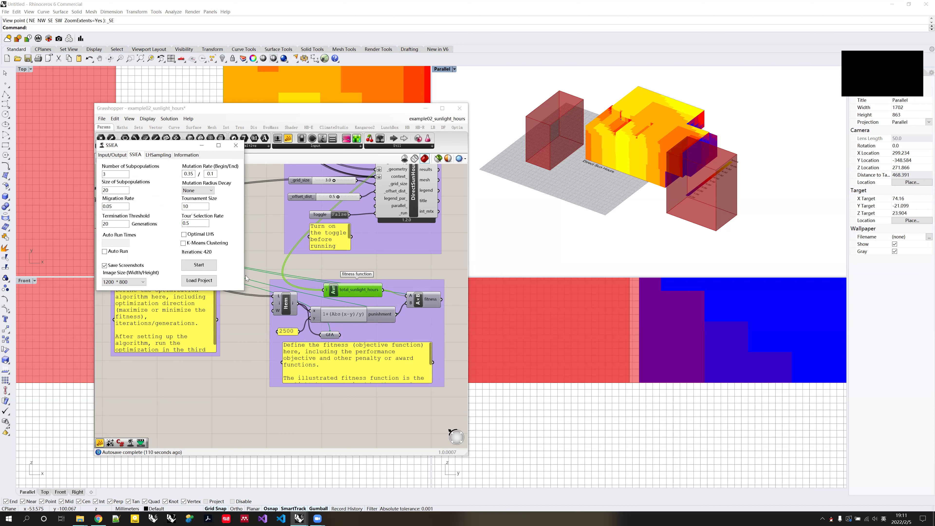
click(209, 281)
Open backup021.xml from the backup folder, confirm the load, and move the results window aside
double_click(183, 204)
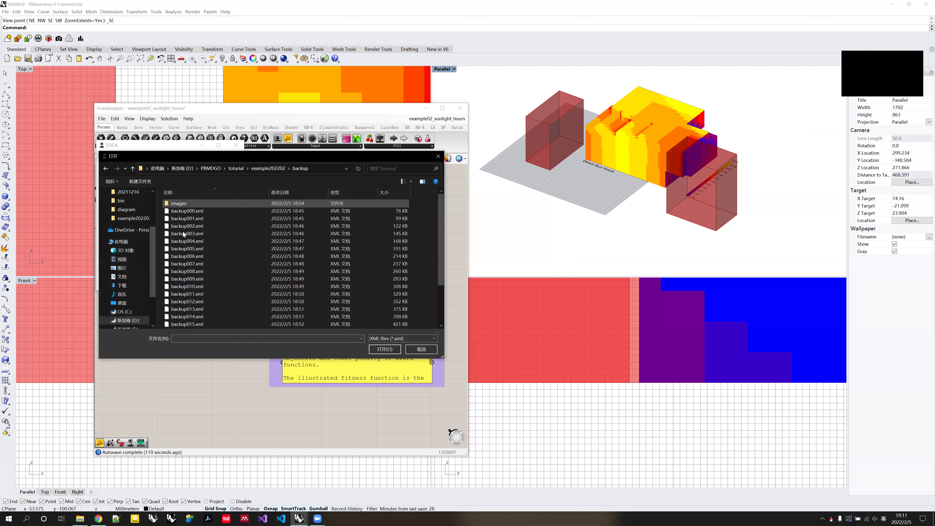
double_click(200, 317)
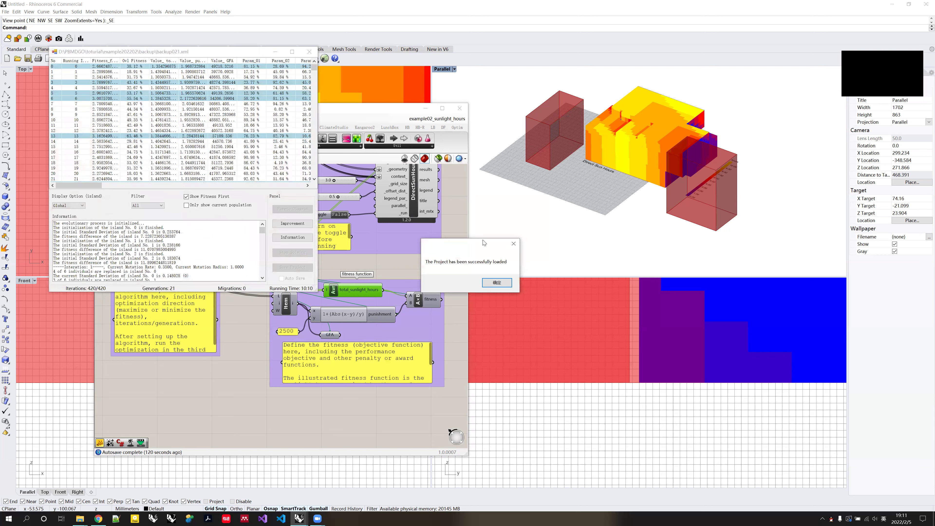
click(495, 281)
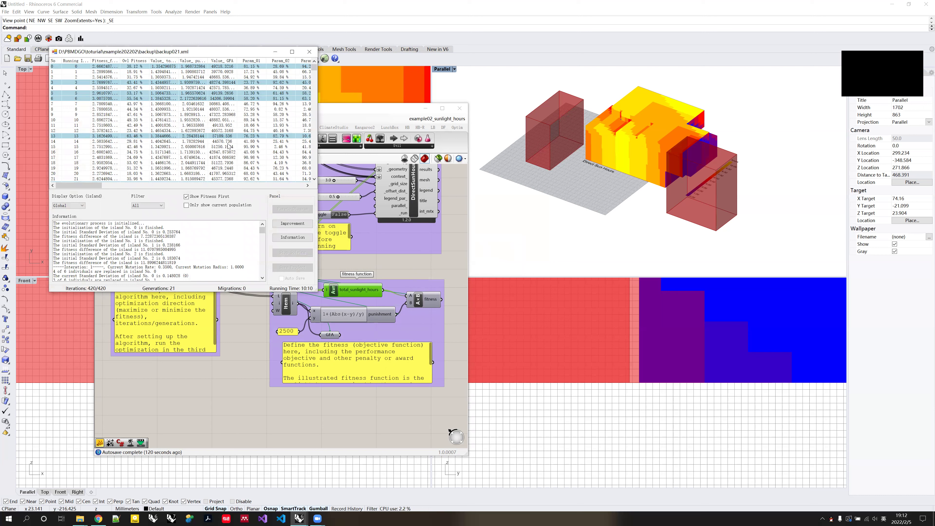
drag(192, 51, 228, 143)
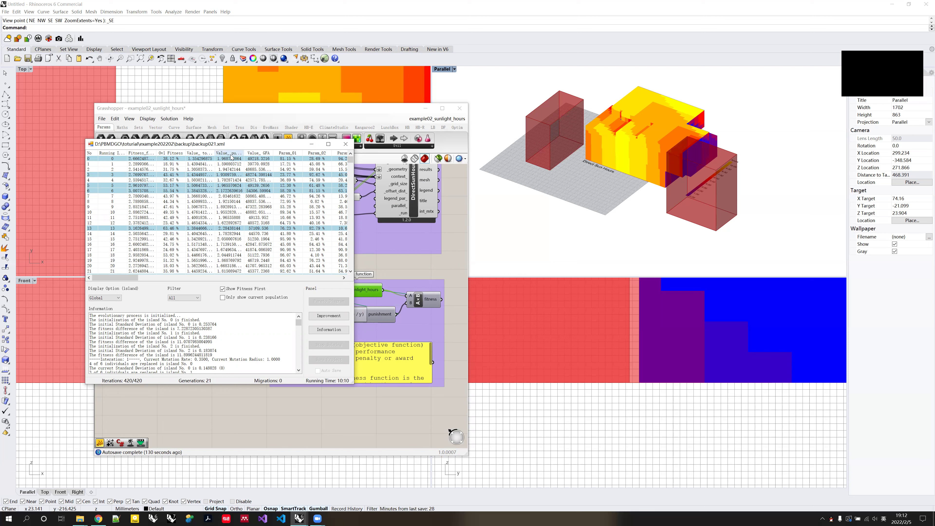
drag(252, 147, 449, 135)
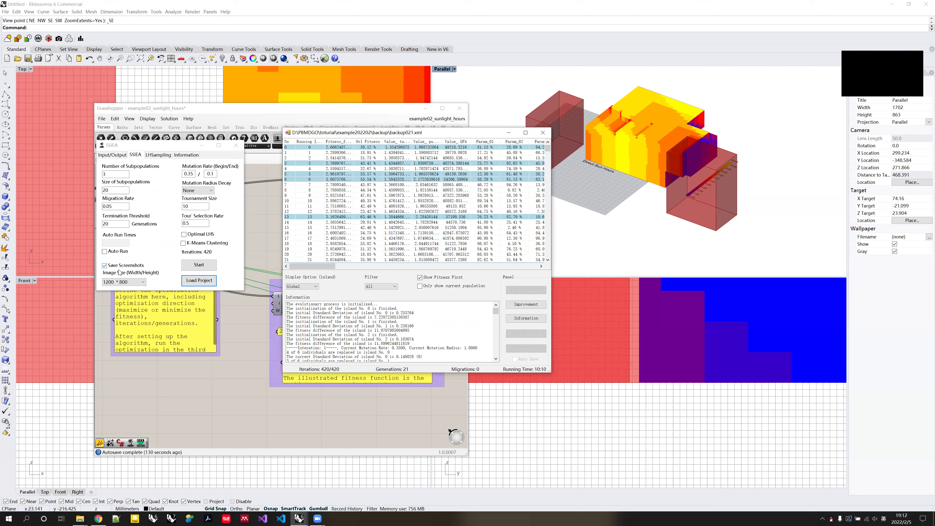
click(123, 282)
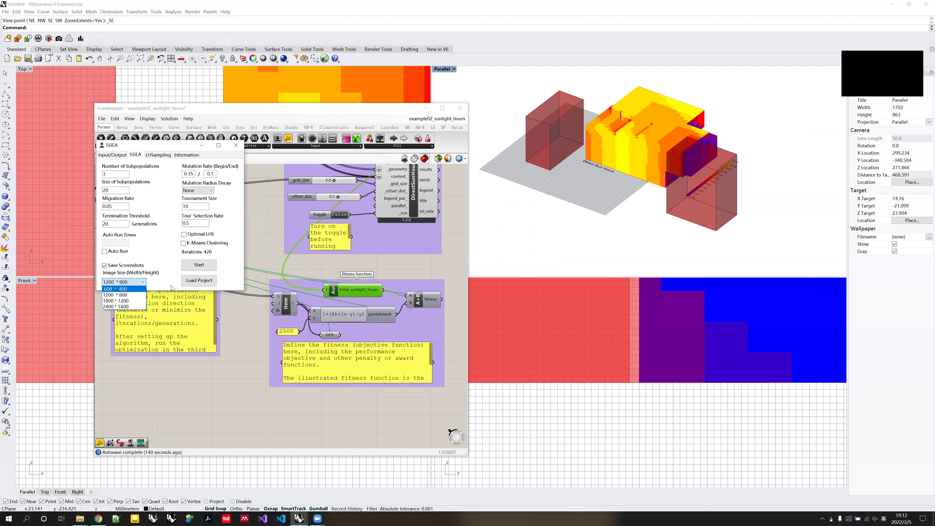
click(133, 296)
mouse_move(308, 517)
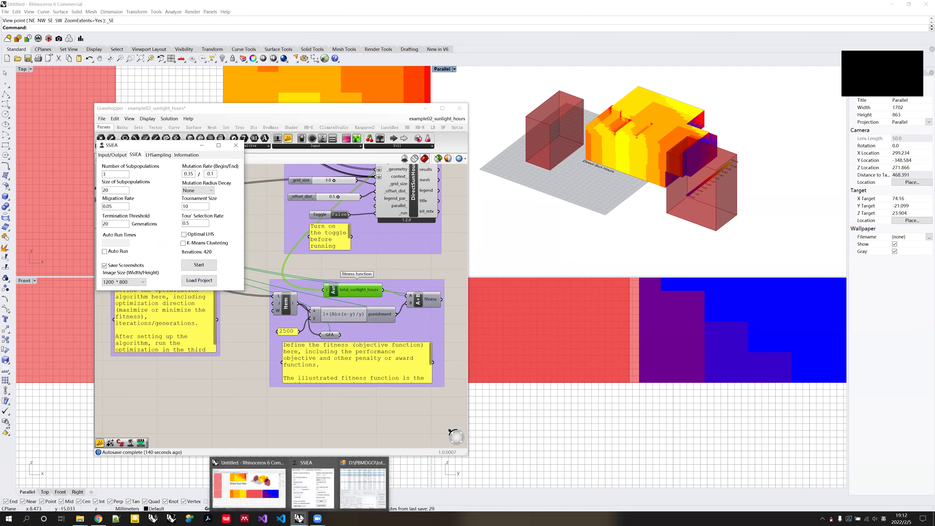
click(364, 481)
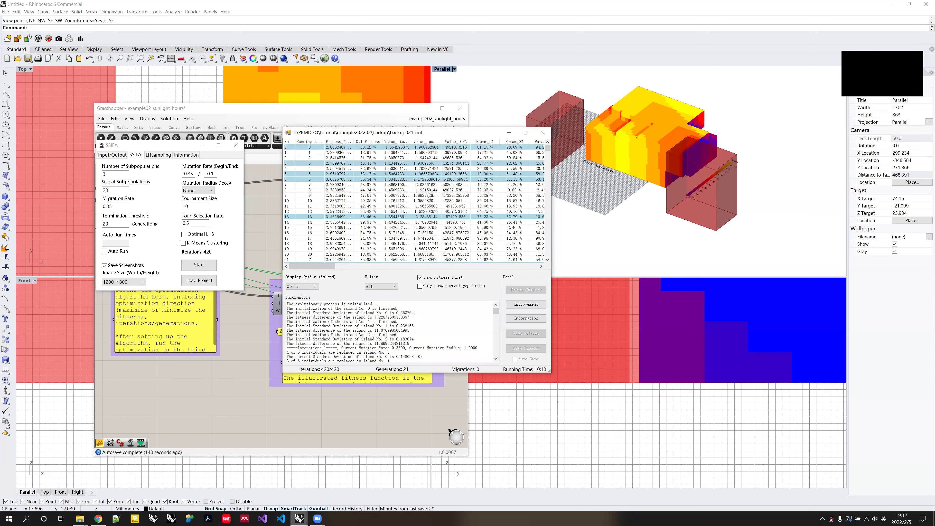
drag(440, 134, 347, 113)
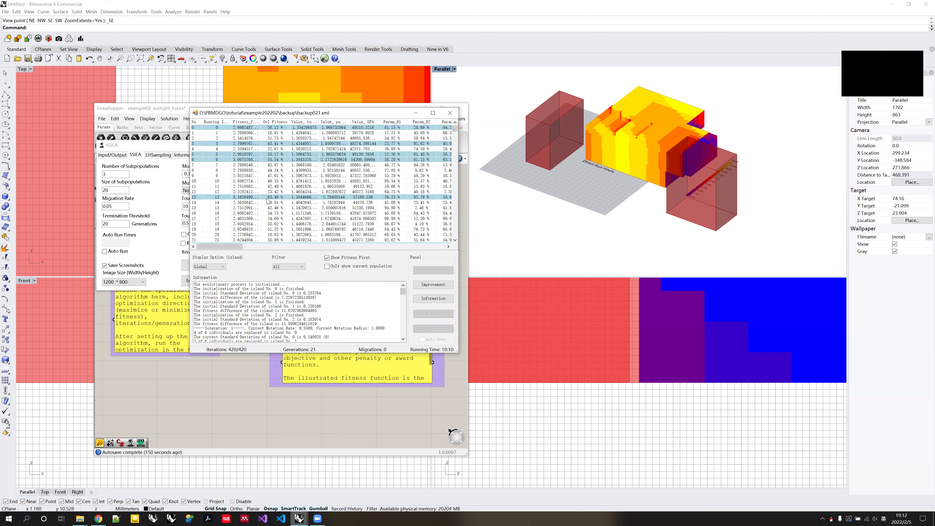
mouse_move(267, 199)
mouse_move(250, 172)
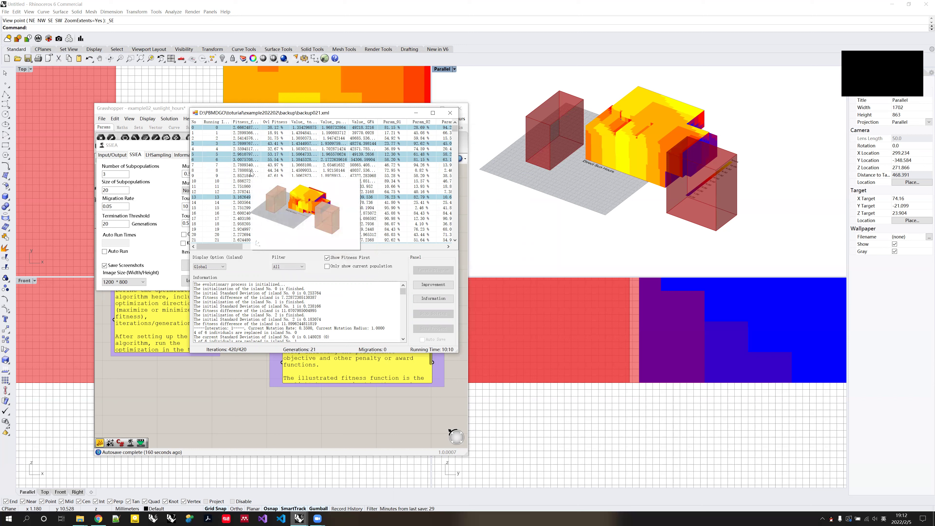
drag(456, 129, 455, 217)
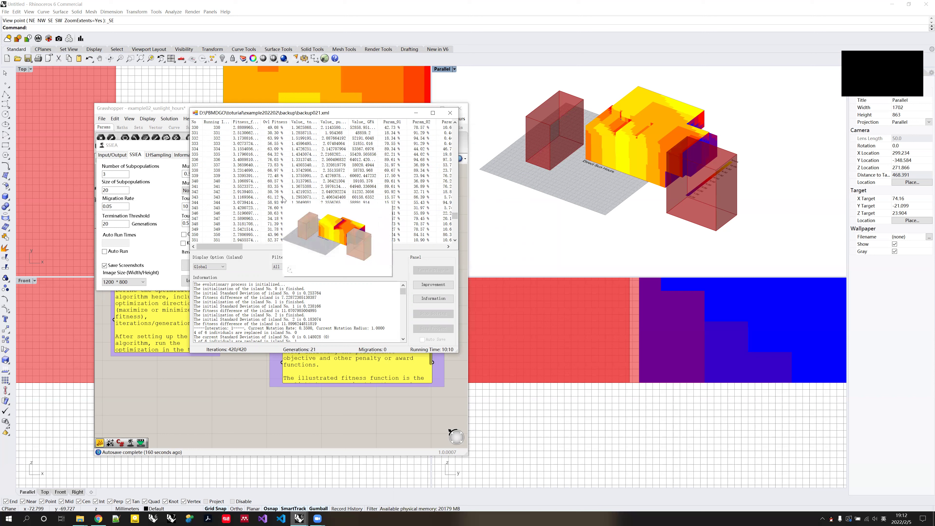
mouse_move(75, 516)
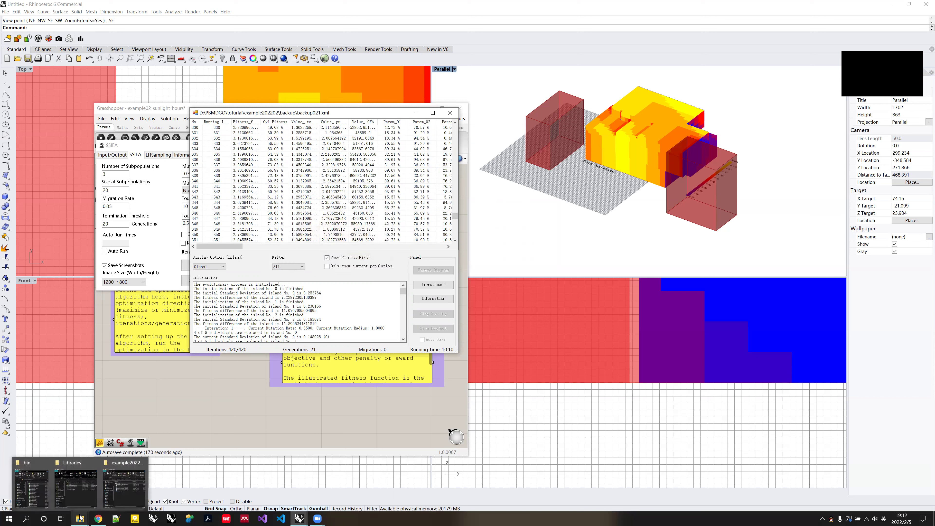
Browse the BMP thumbnails in example202202 > backup > images, then close Explorer
click(118, 483)
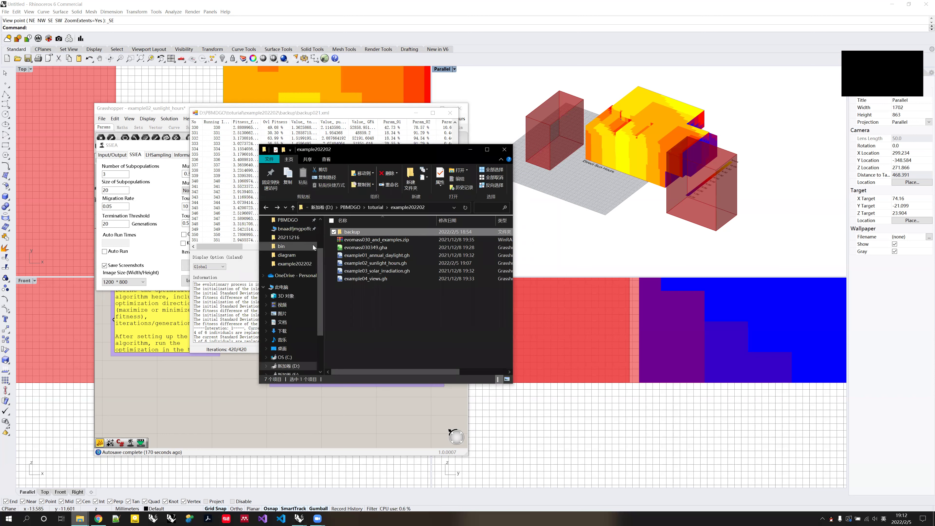
double_click(377, 233)
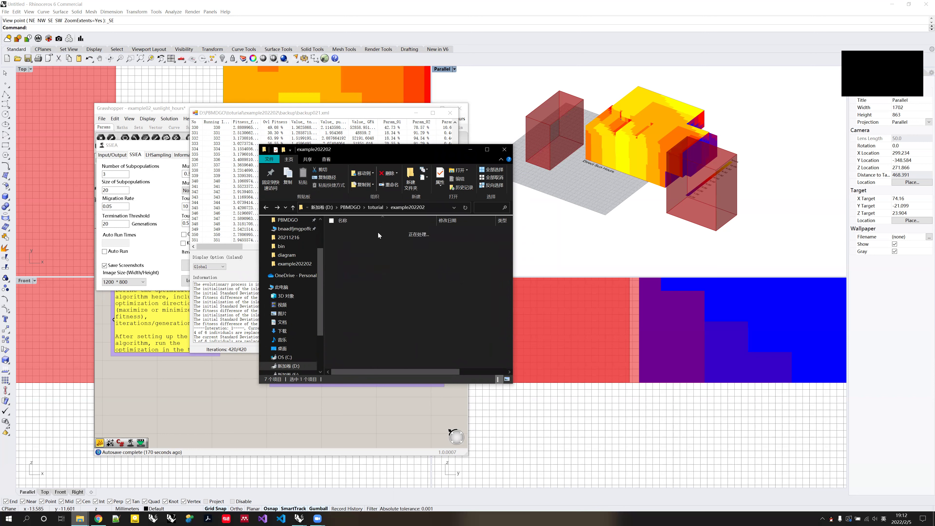
double_click(371, 234)
scroll(398, 287, down, 15)
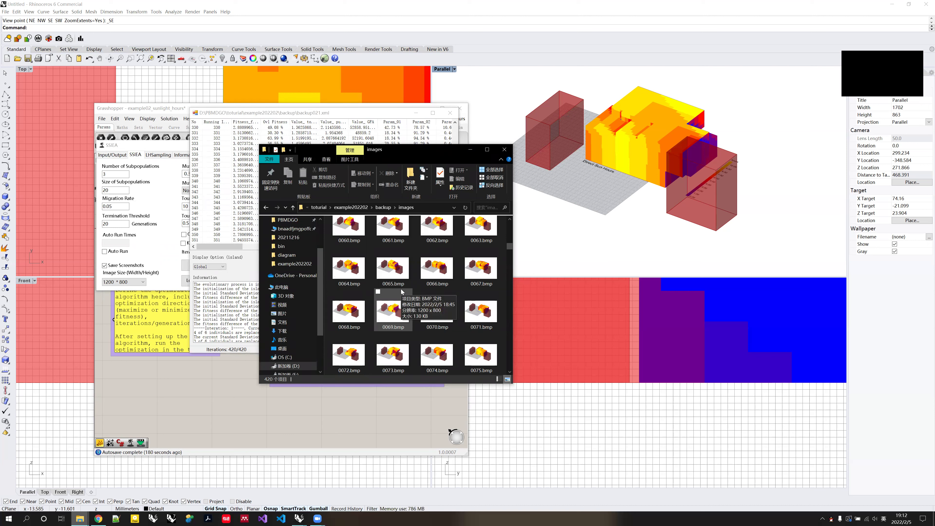
scroll(409, 297, down, 13)
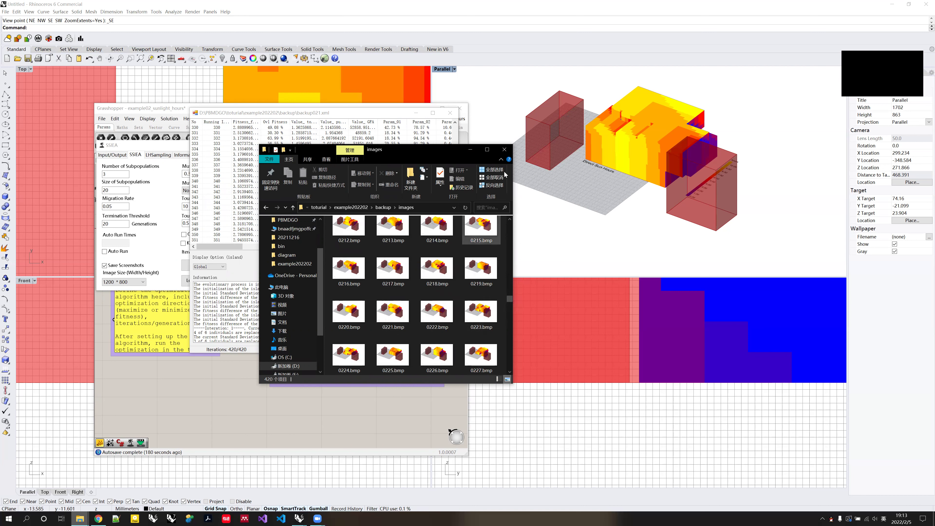
click(505, 150)
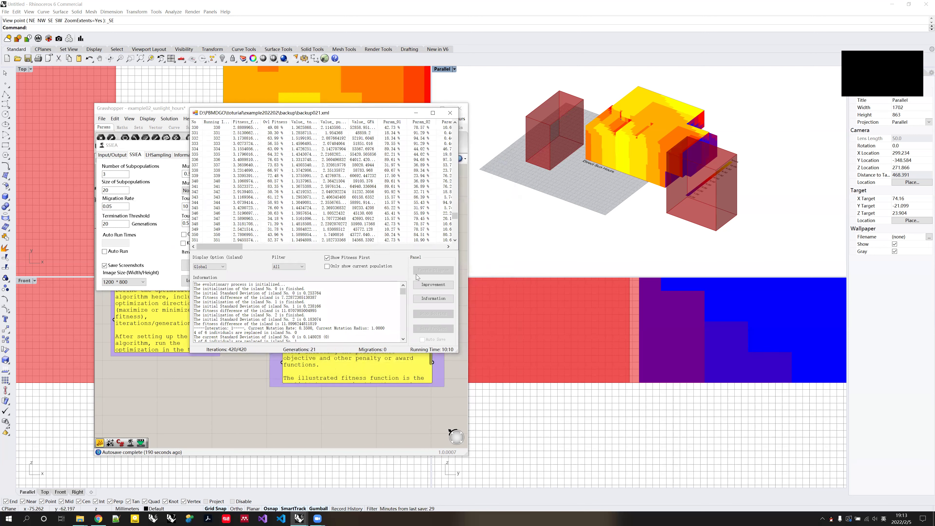
Open the EvoMass information chart, checking and closing the fitness improvement diagram
click(438, 299)
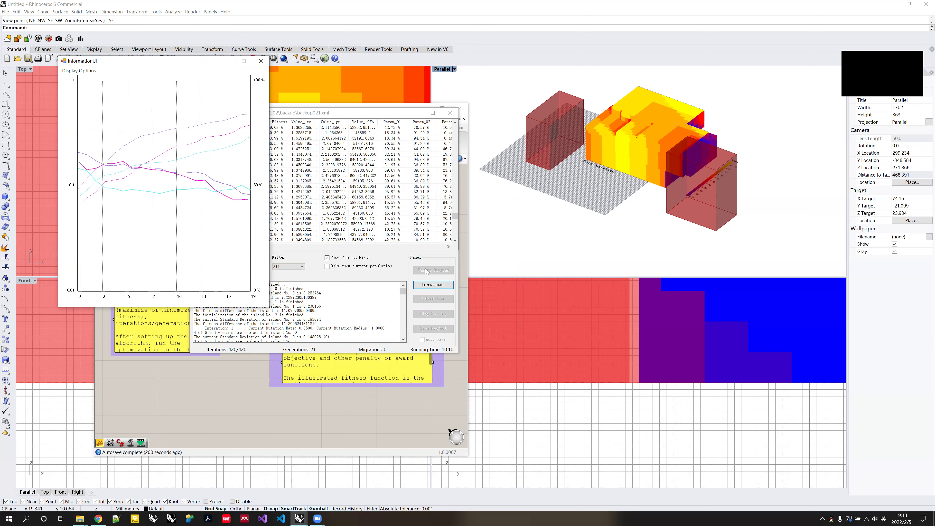
click(435, 285)
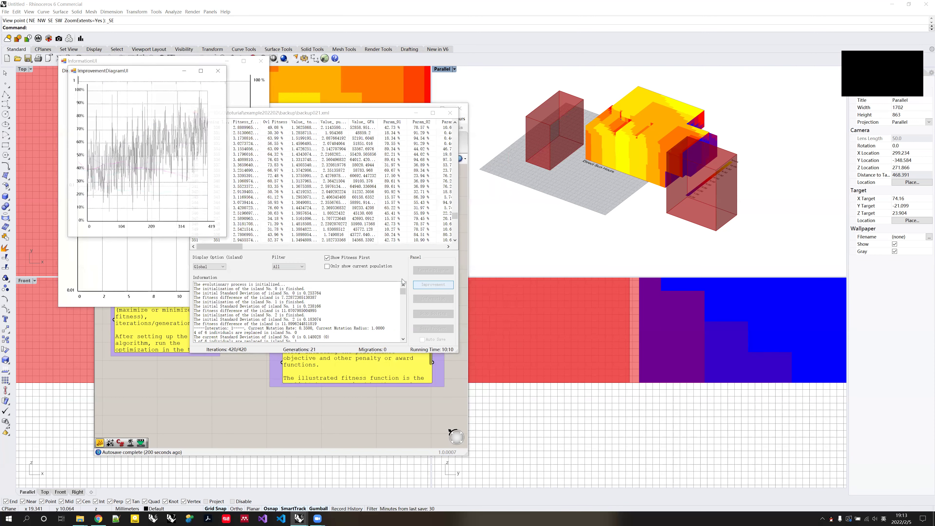
click(219, 69)
Bring the information chart to the front and open its Display Options menu
click(73, 72)
click(79, 71)
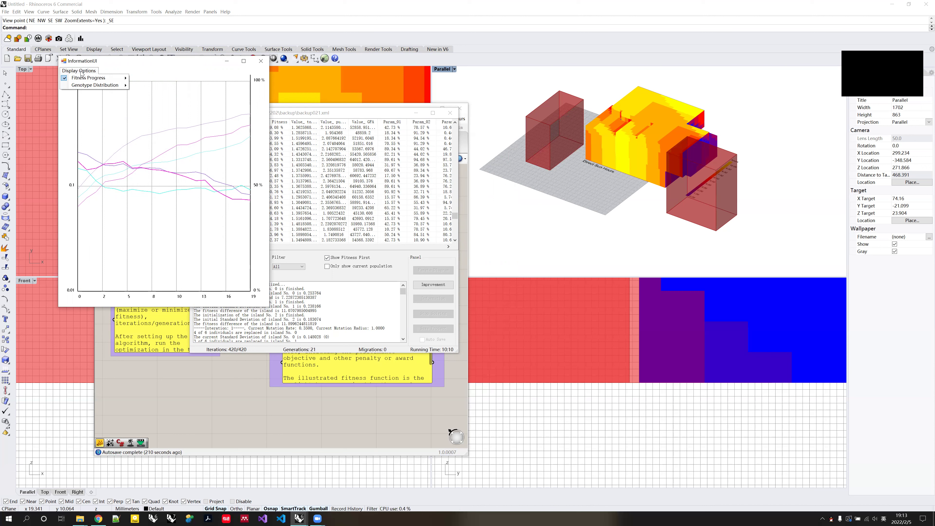
mouse_move(84, 86)
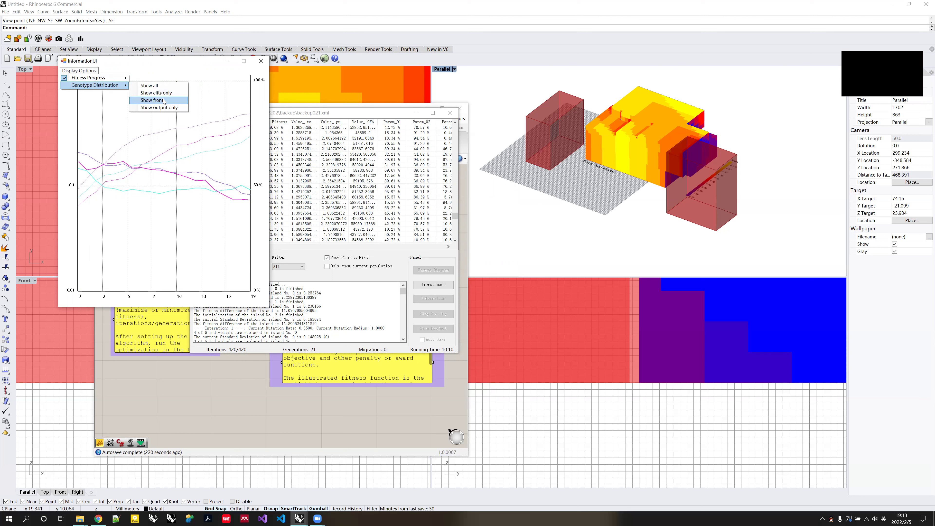
Chart output values only as parallel coordinates, then widen the chart window and move it right
click(161, 108)
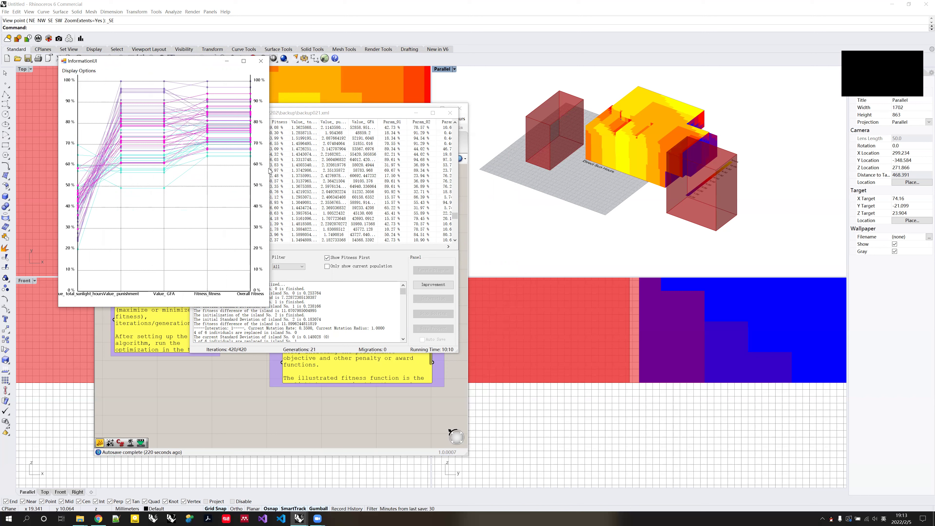
mouse_move(270, 170)
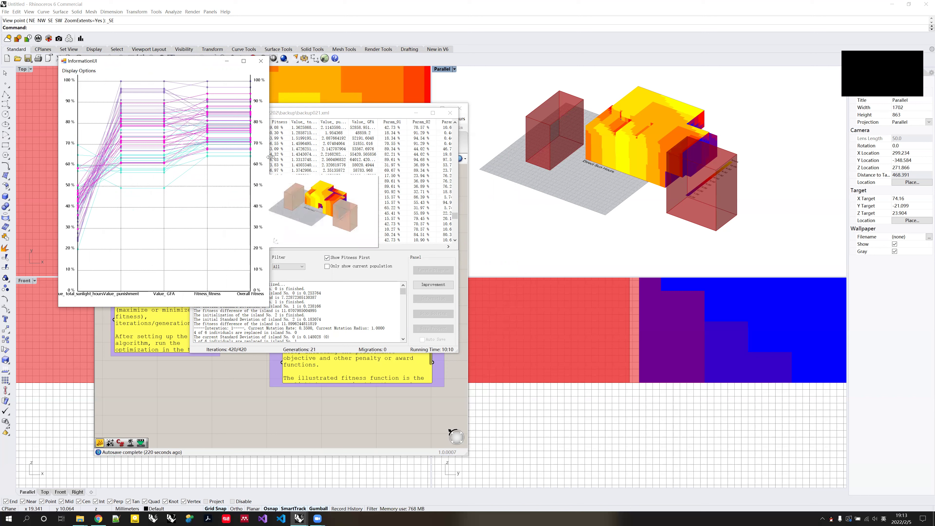
drag(269, 157, 467, 159)
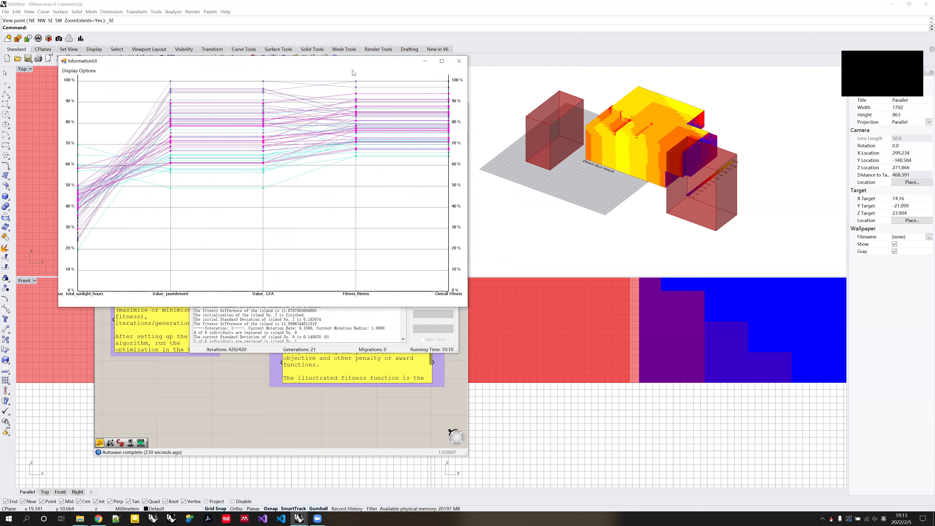
drag(352, 62, 722, 105)
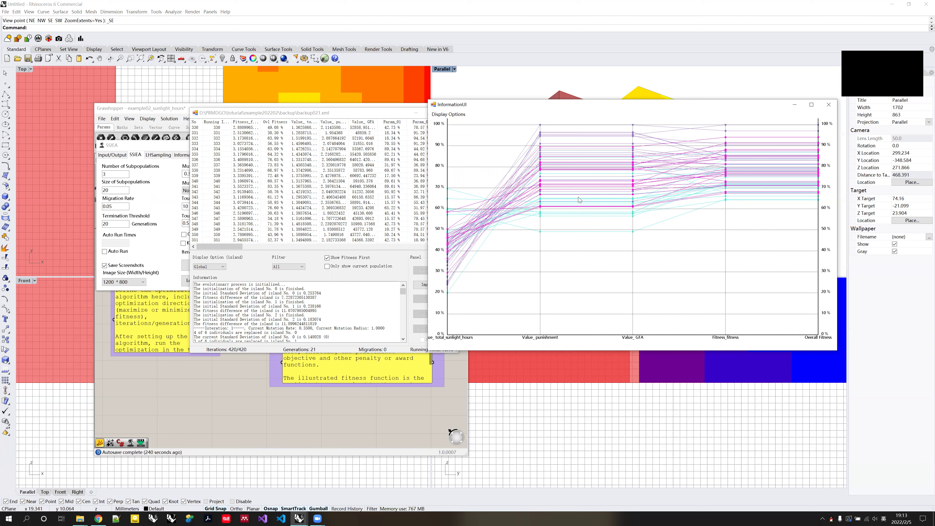
Colour the backup021 parallel-coordinate lines by fitness, purple fittest to cyan weakest
right_click(672, 239)
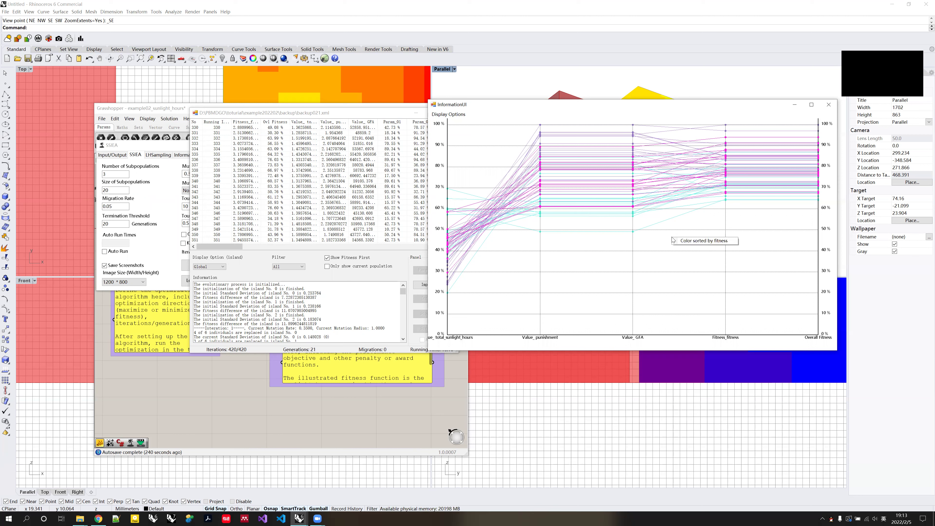
click(697, 241)
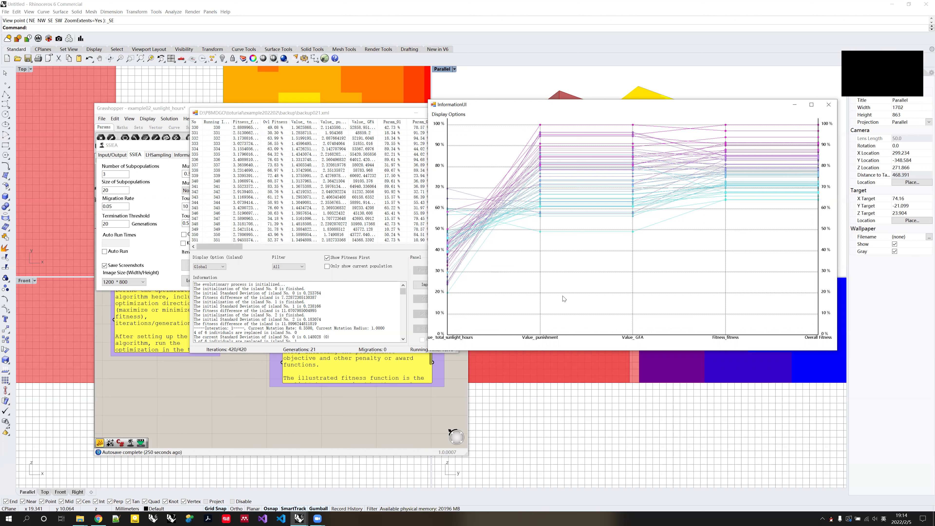
click(448, 115)
mouse_move(465, 129)
click(534, 137)
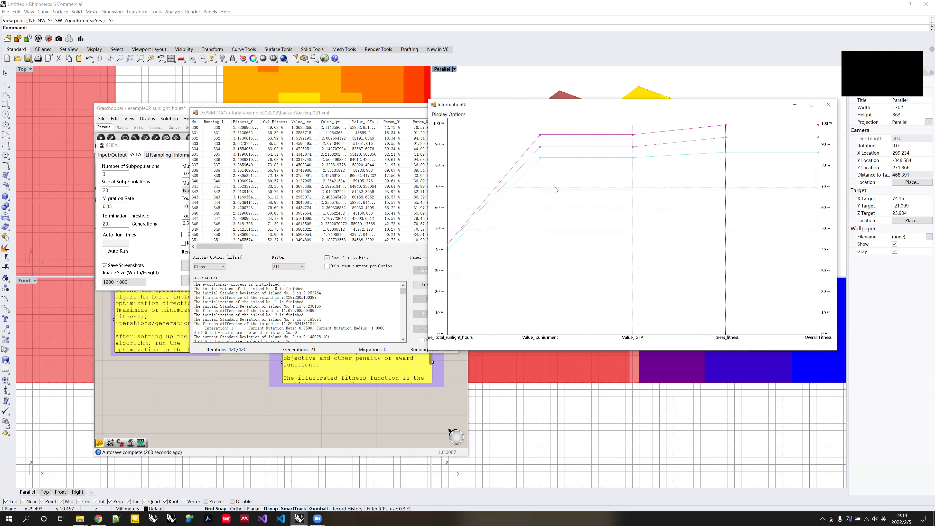
click(453, 115)
mouse_move(469, 128)
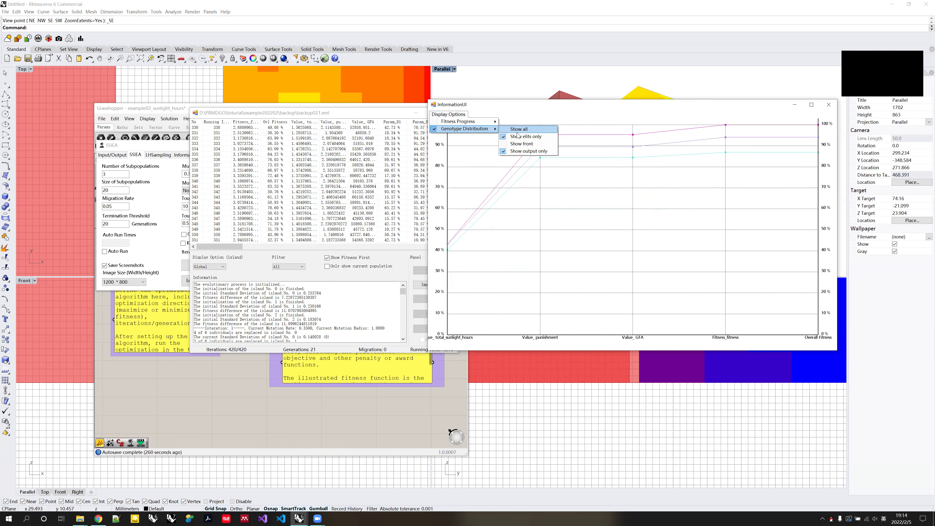
click(522, 152)
click(449, 114)
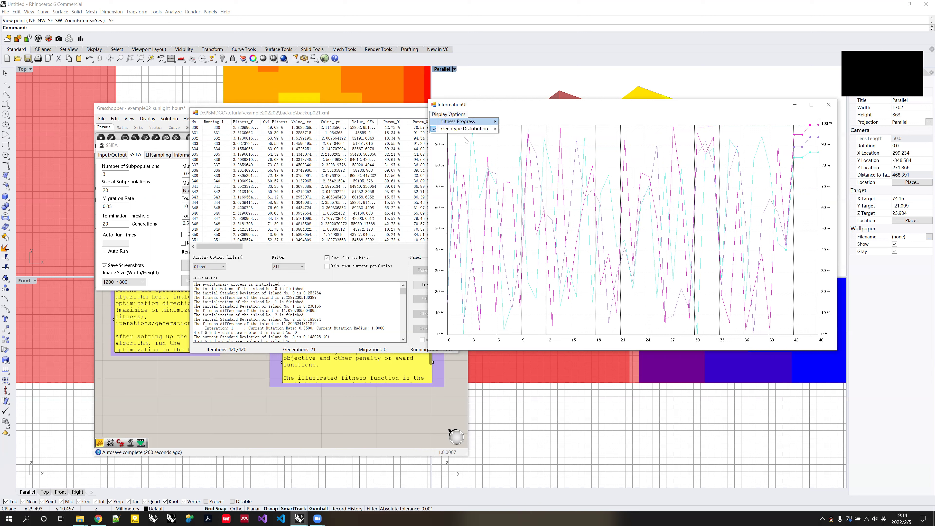
mouse_move(471, 131)
click(532, 129)
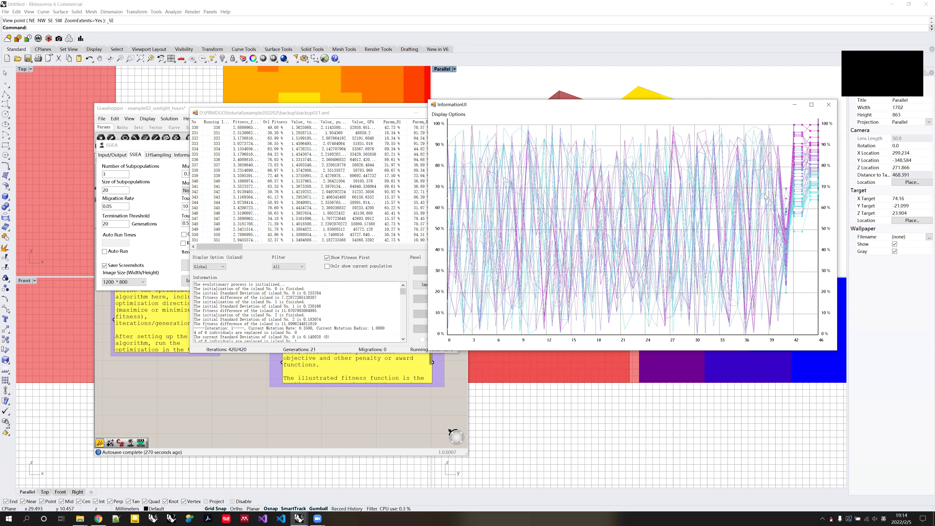
click(457, 115)
mouse_move(462, 128)
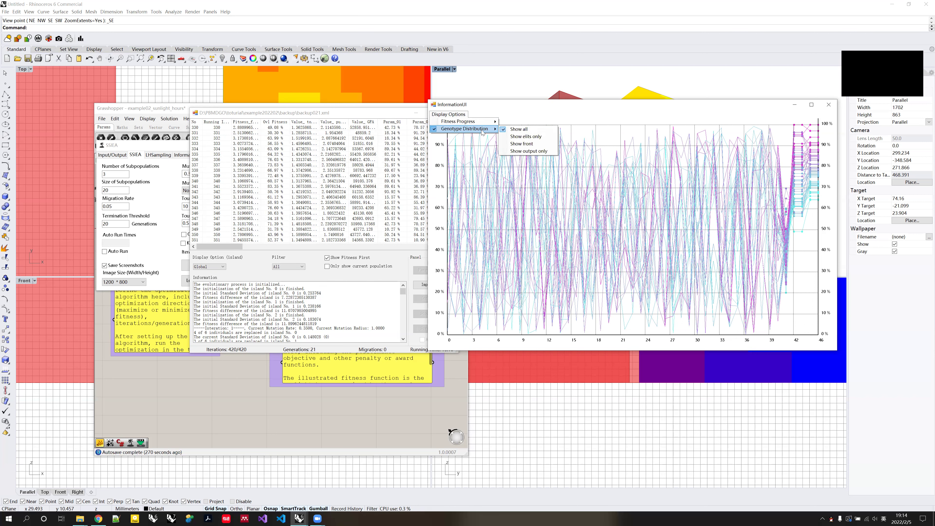
click(536, 151)
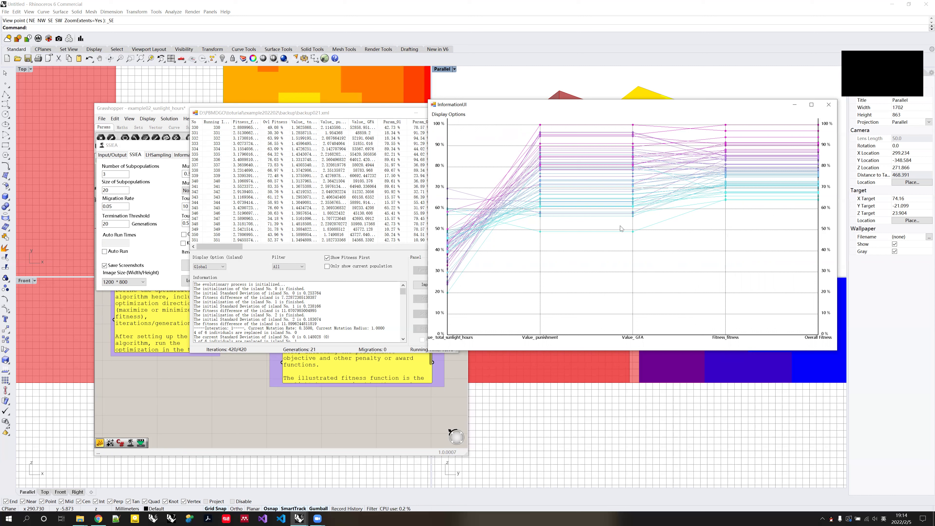
Close the parallel-coordinates chart window, uncovering the backup021 results table beside the model
click(828, 107)
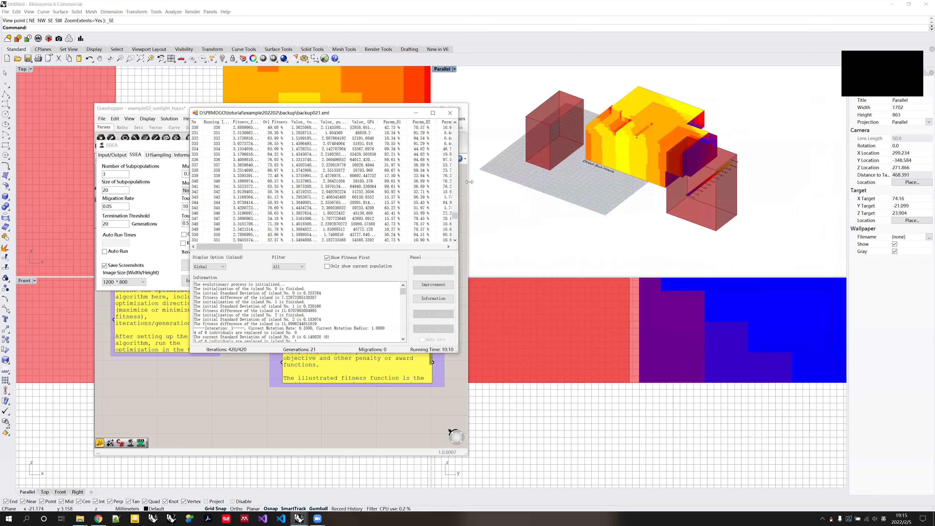
mouse_move(435, 212)
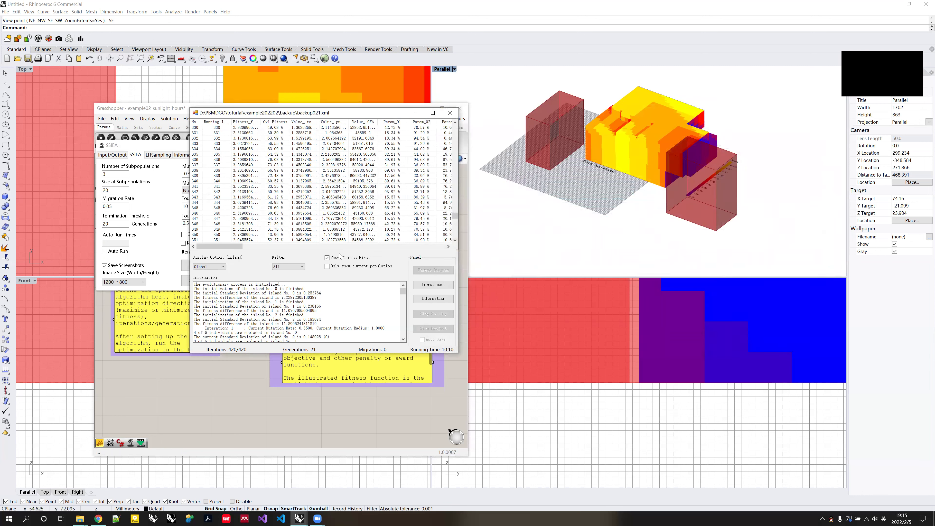